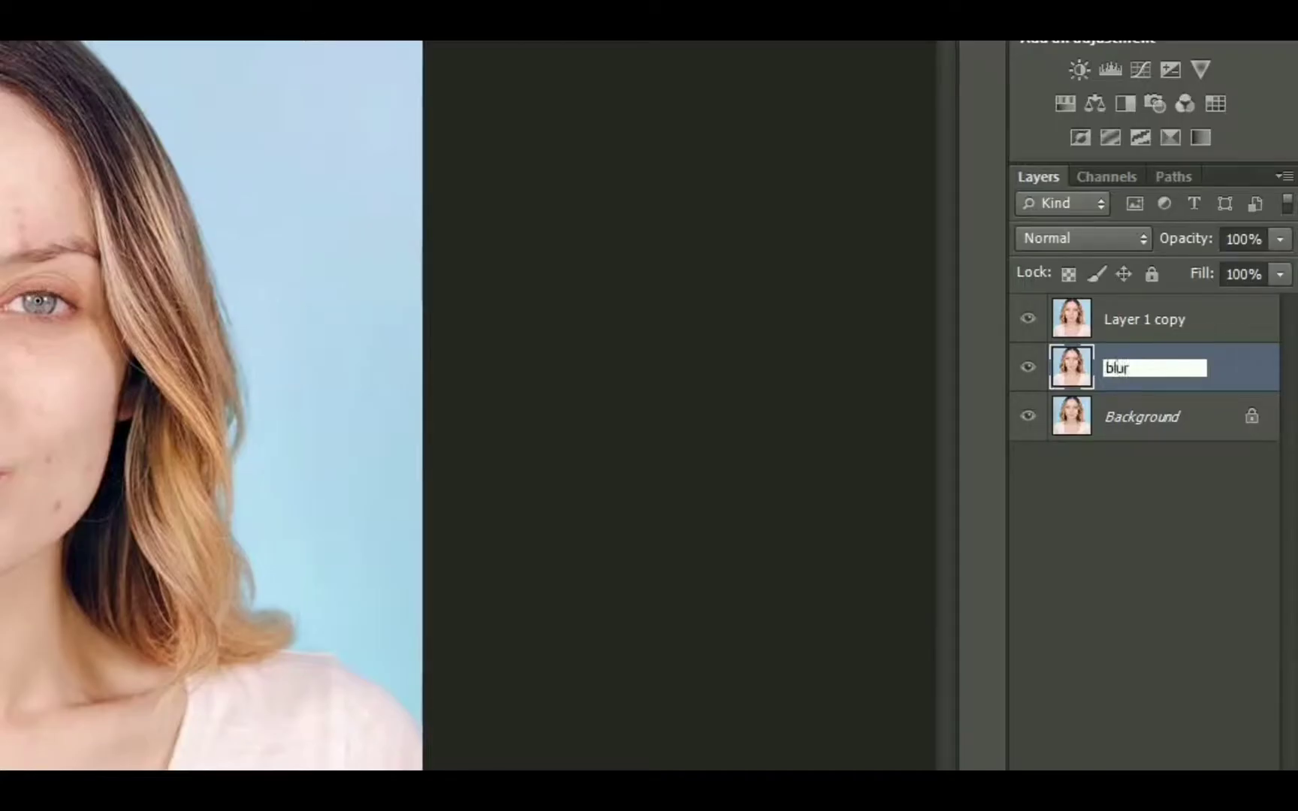
- Name the middle layer "blur" and the topmost layer "texture"
key("Return")
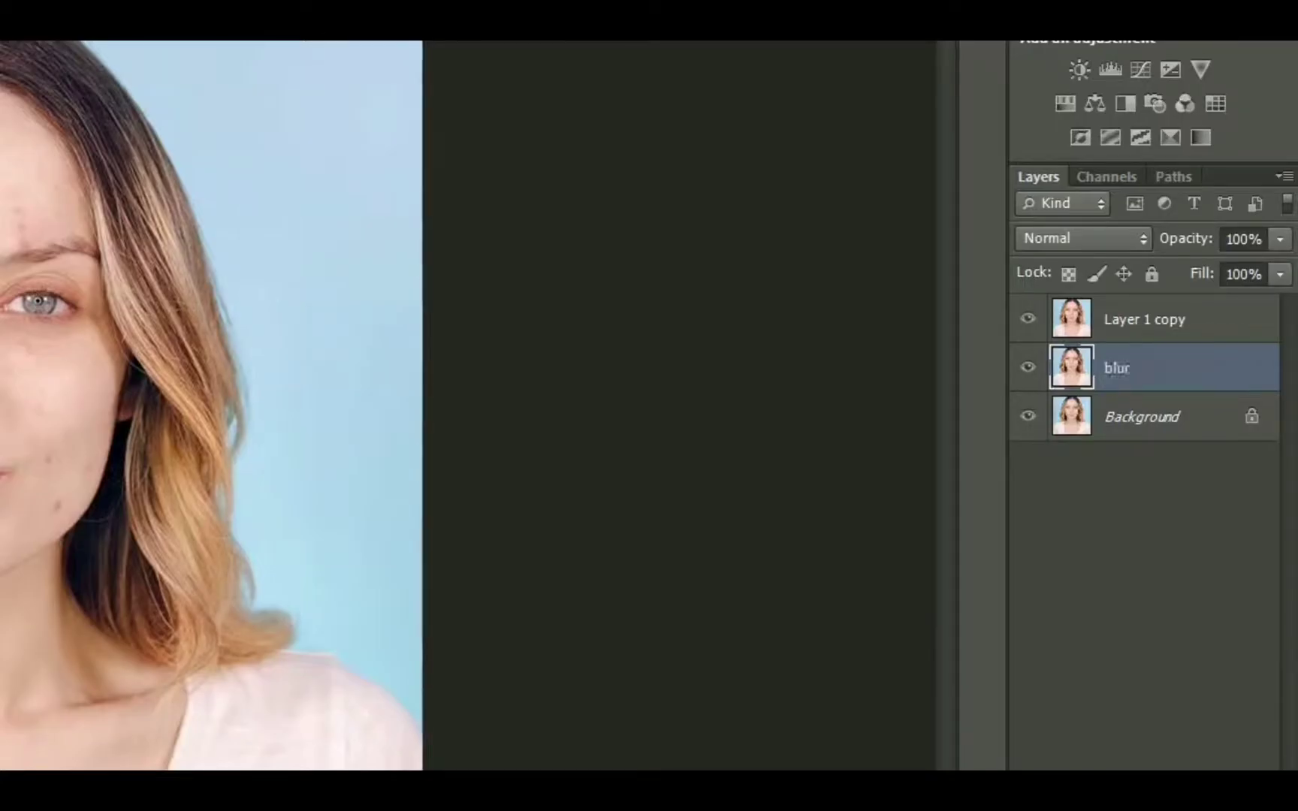
left_click(1155, 323)
double_click(1155, 323)
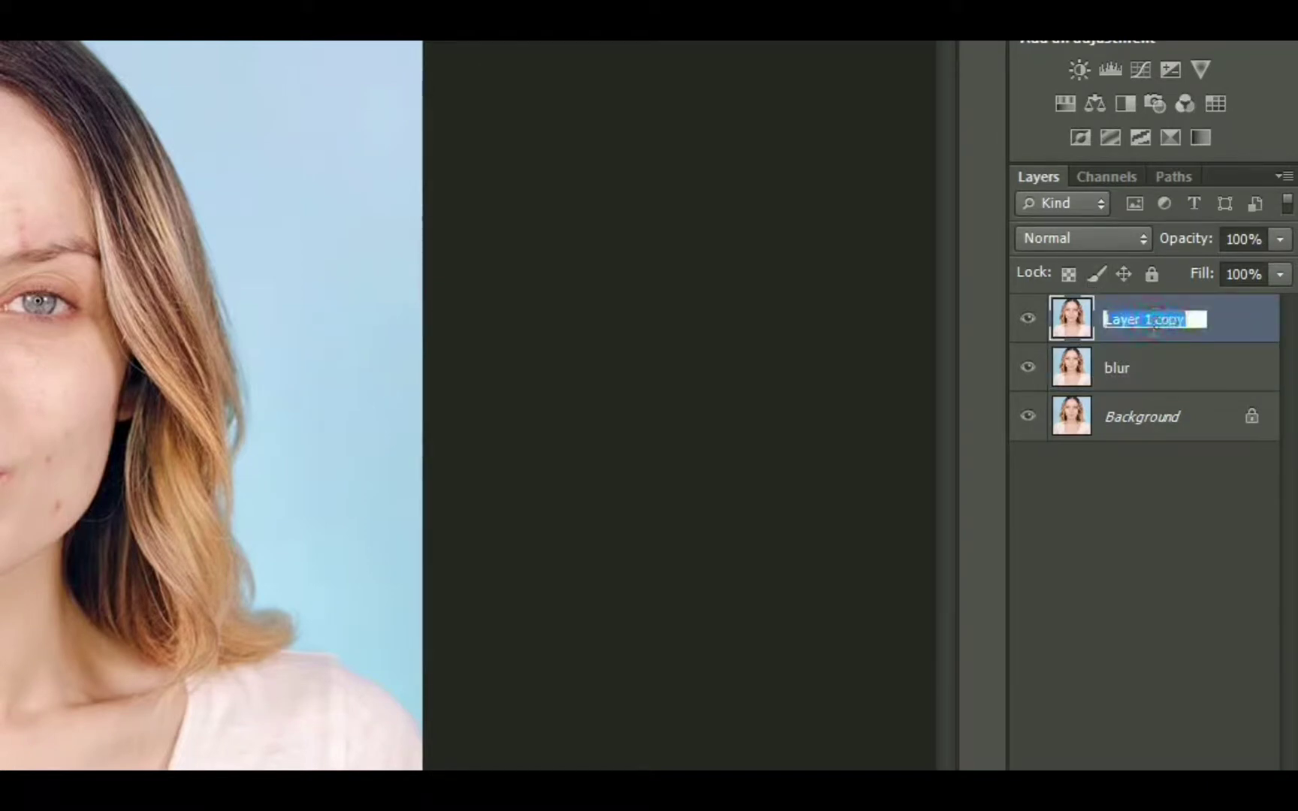
type("be")
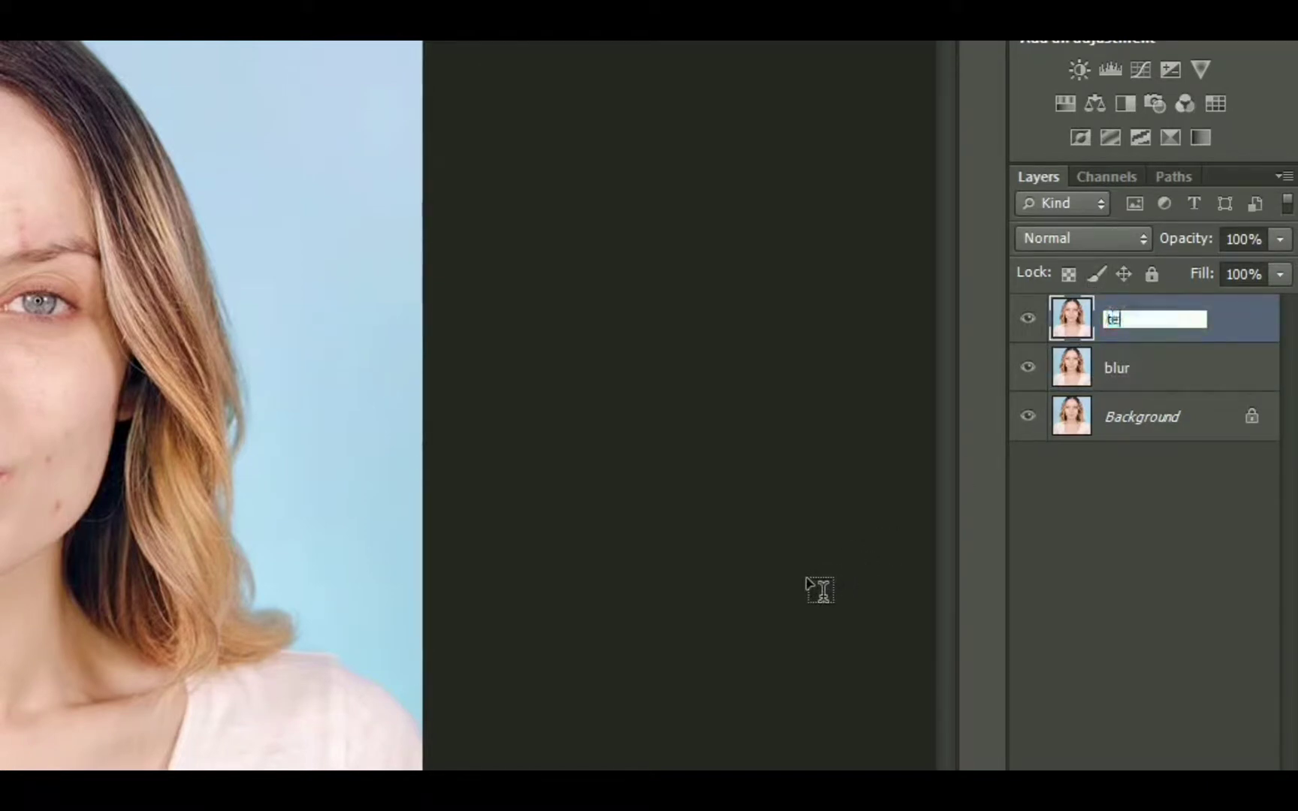
type("xture")
key("Return")
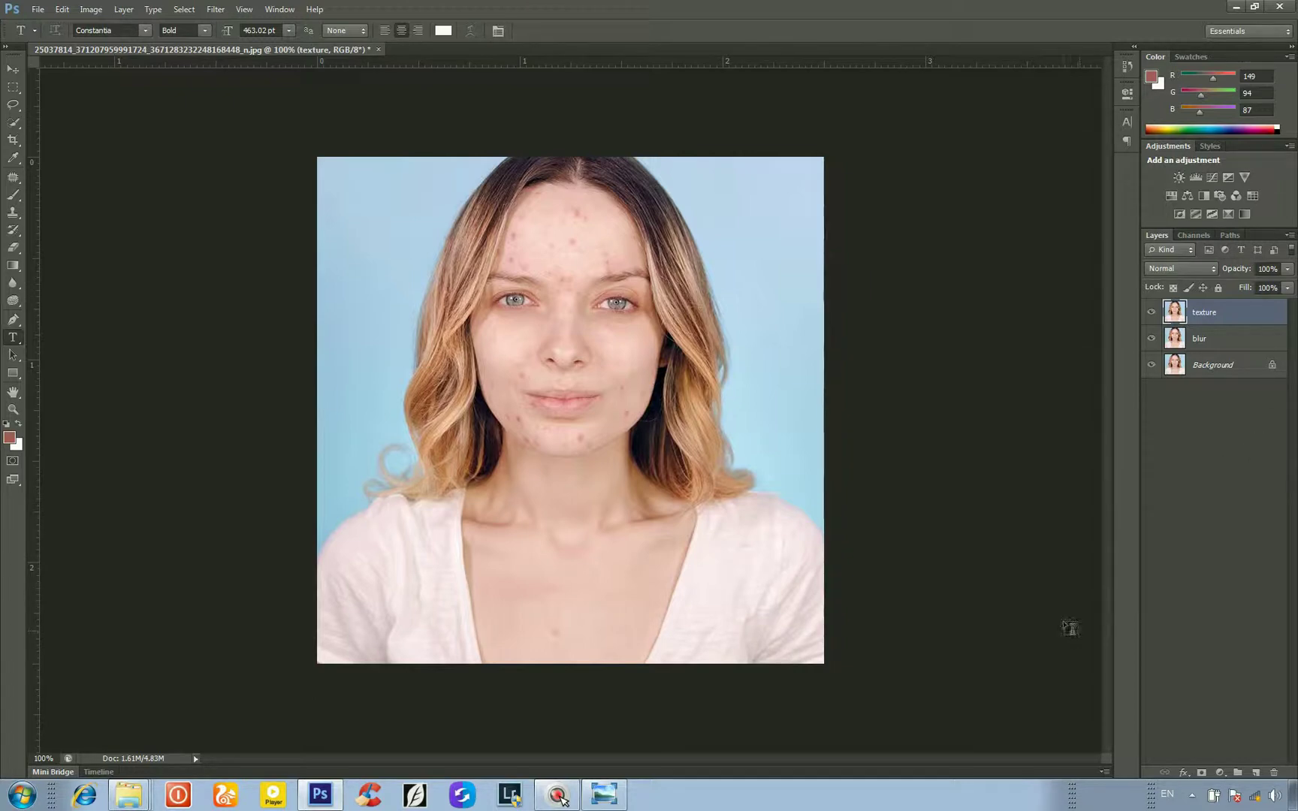
- Hide the texture layer and apply a Gaussian Blur with a radius of 1.0 pixels to the blur layer
left_click(1223, 339)
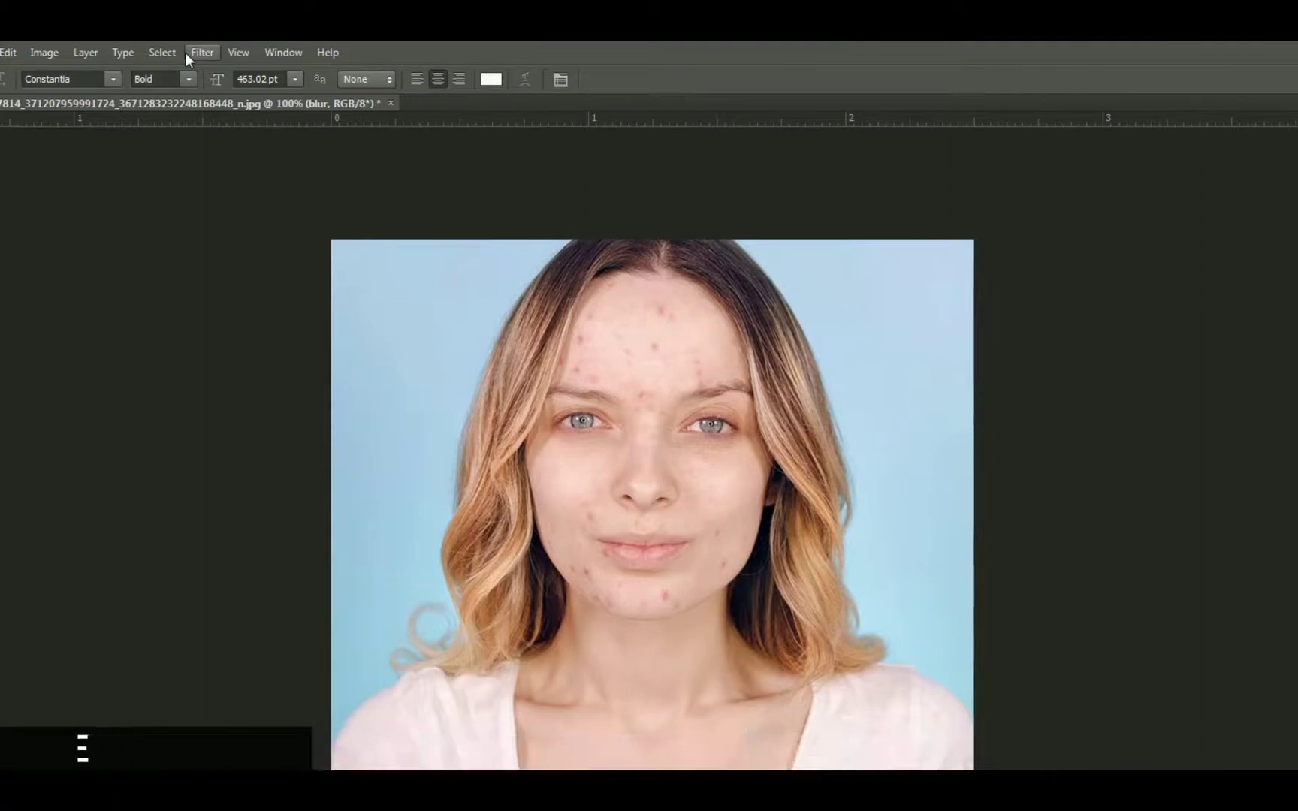
left_click(203, 10)
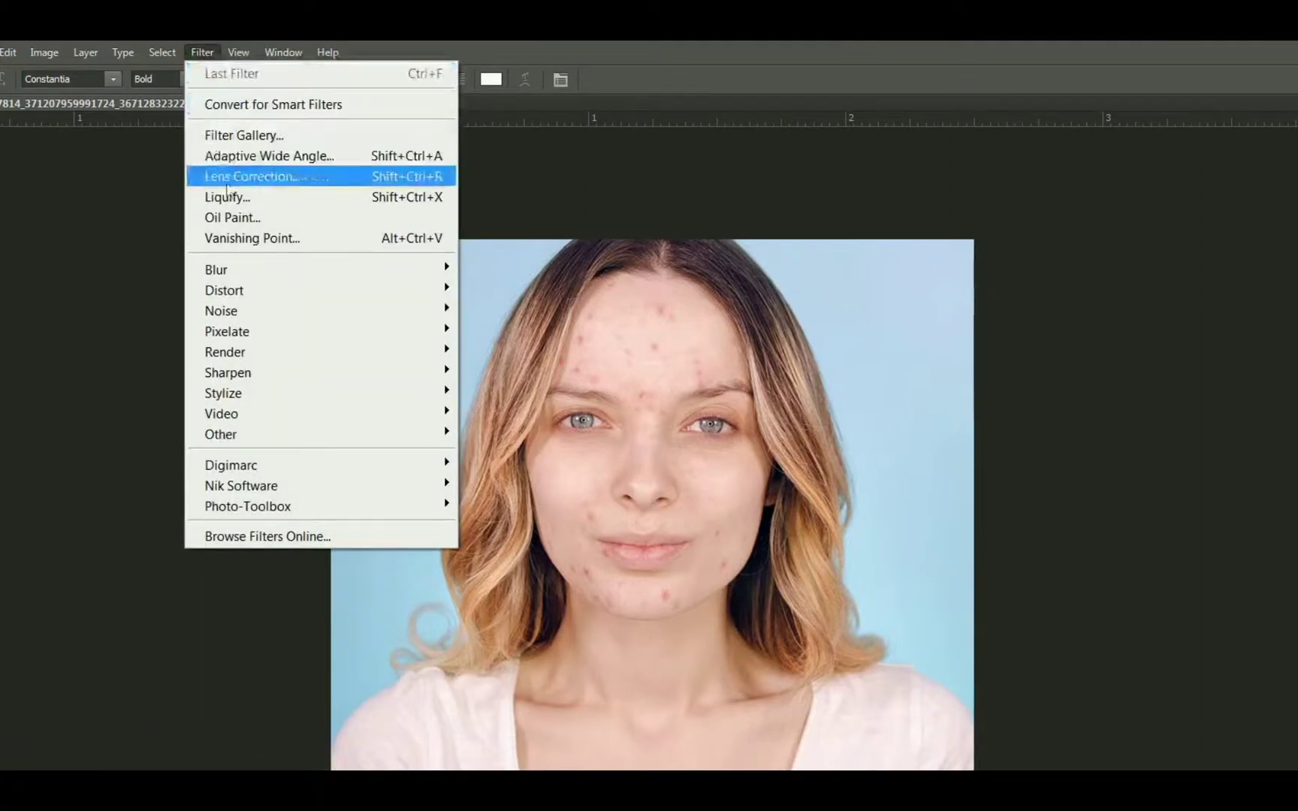
mouse_move(431, 267)
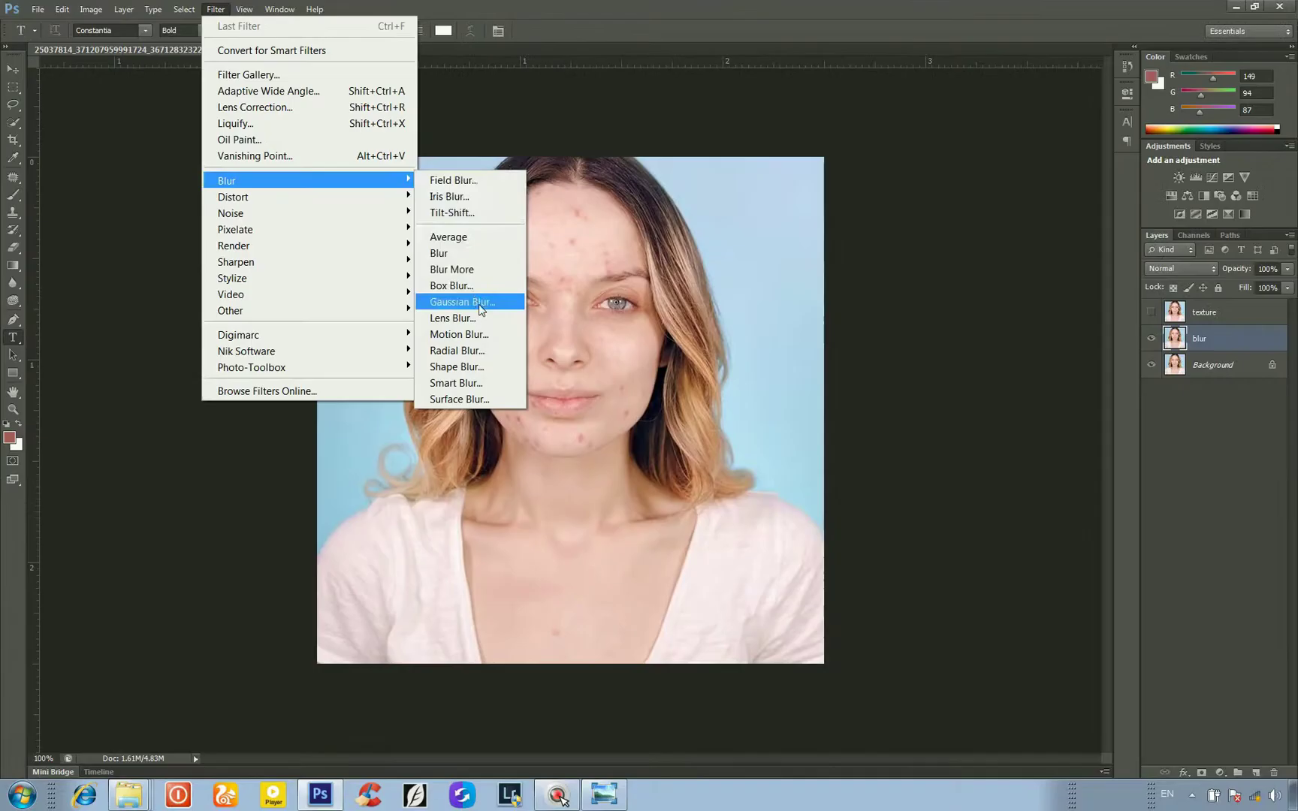
left_click(535, 425)
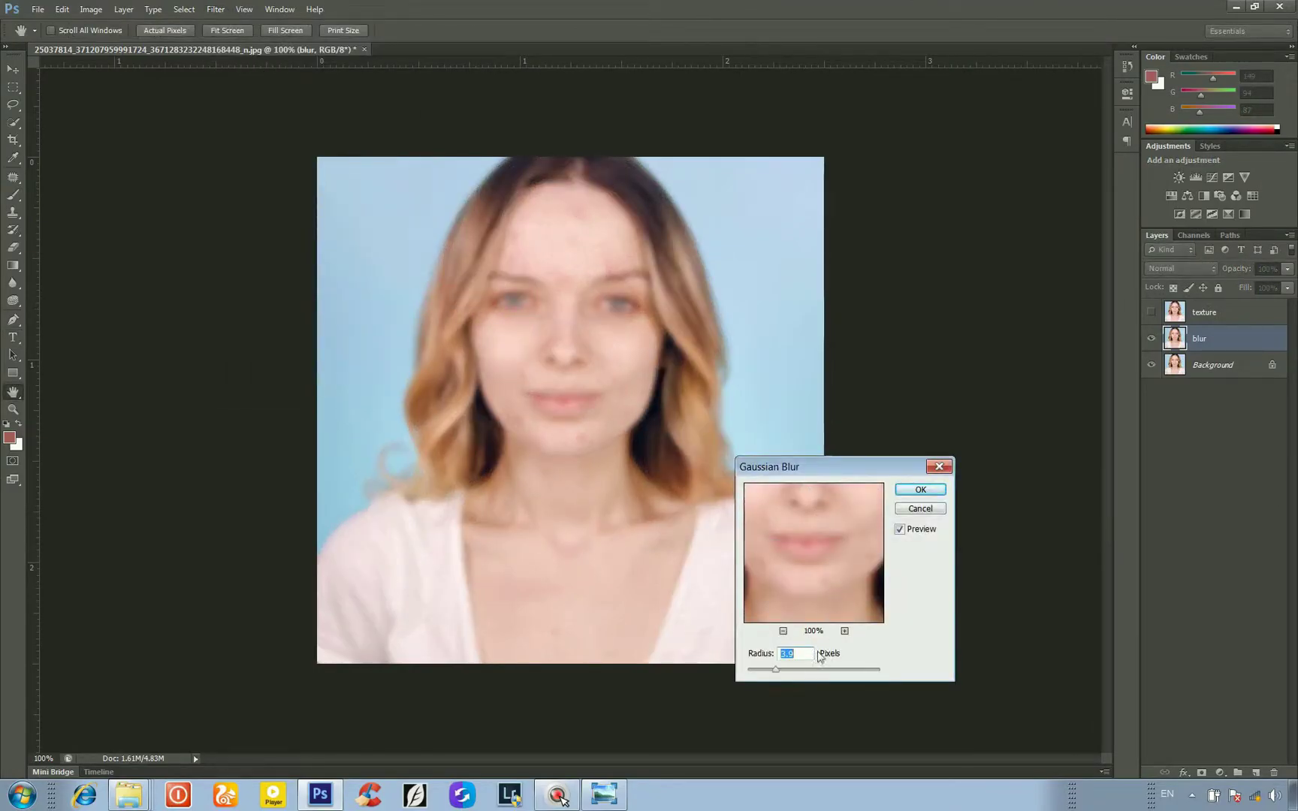
left_click_drag(768, 676, 755, 672)
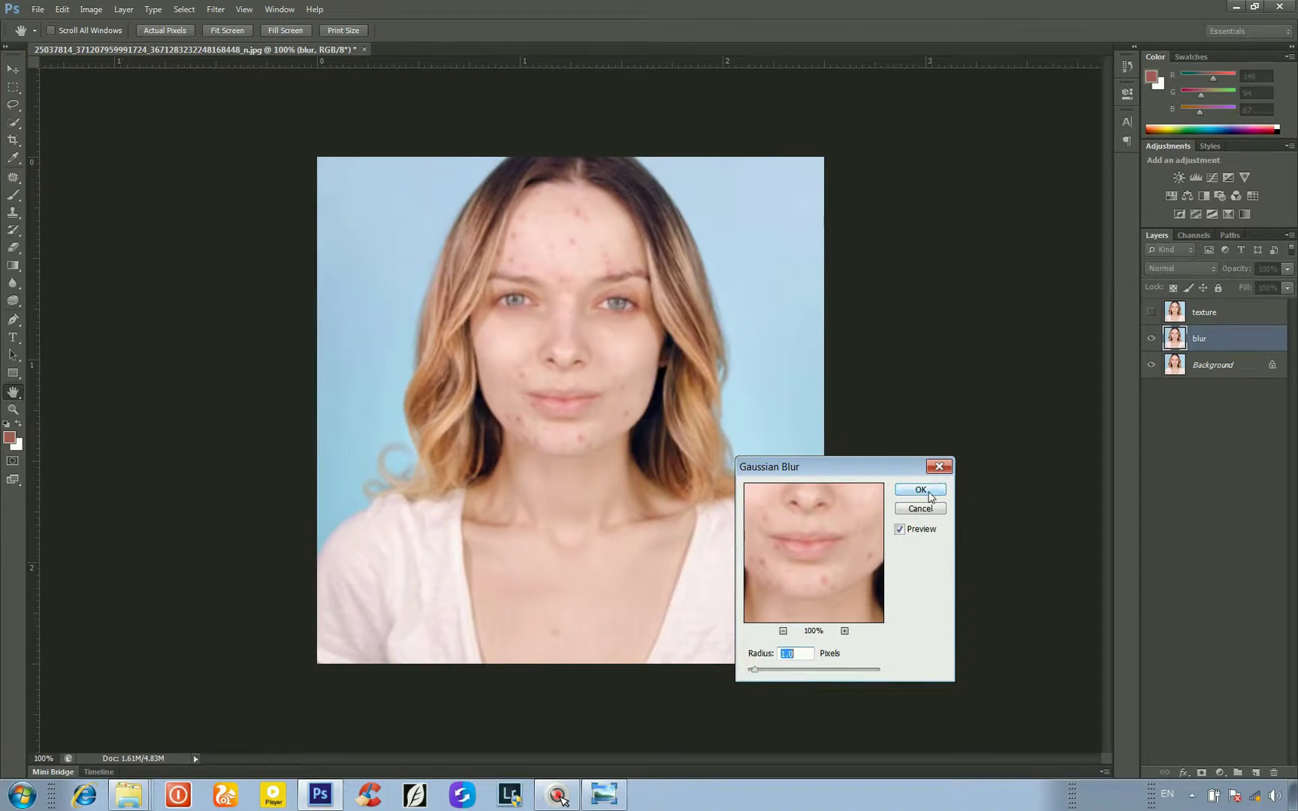
left_click(929, 492)
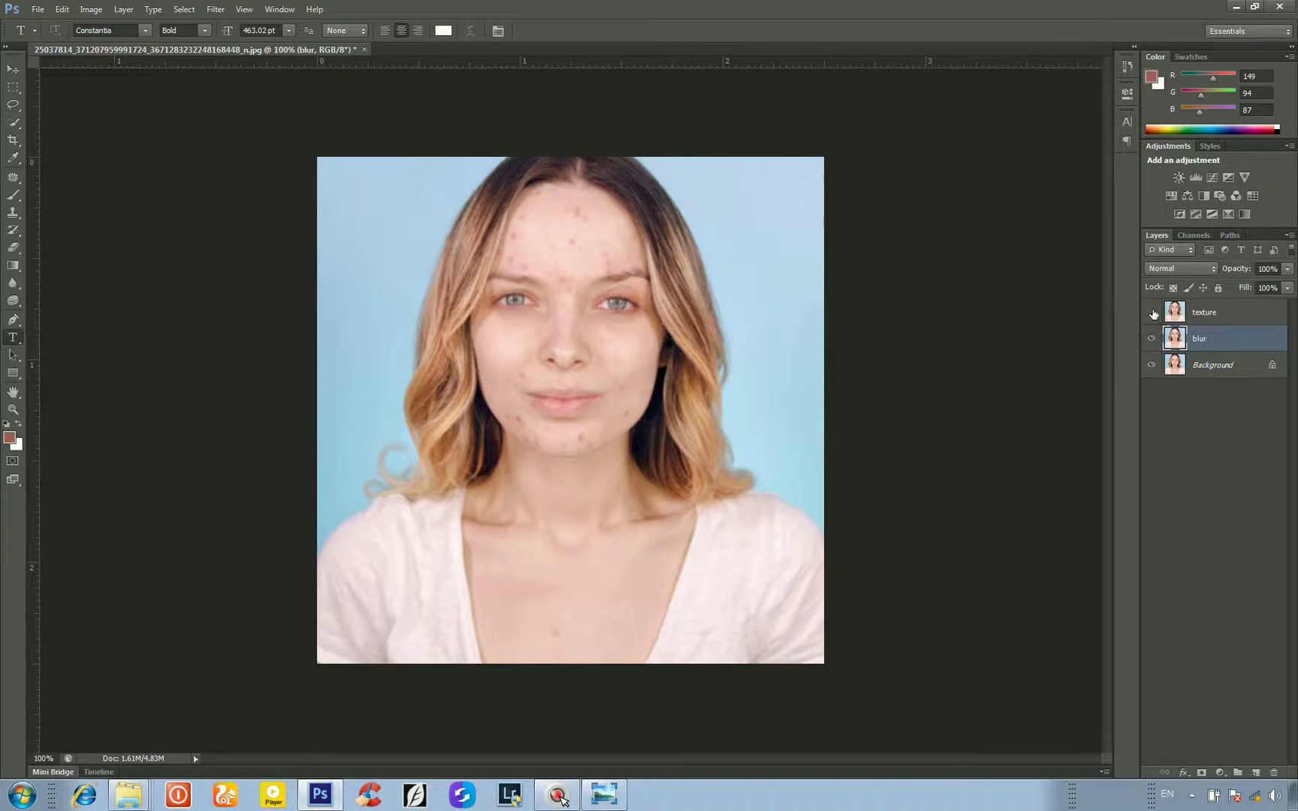
- Show and select the texture layer, and set up Apply Image with blur as the source layer and Subtract blending
left_click(1204, 311)
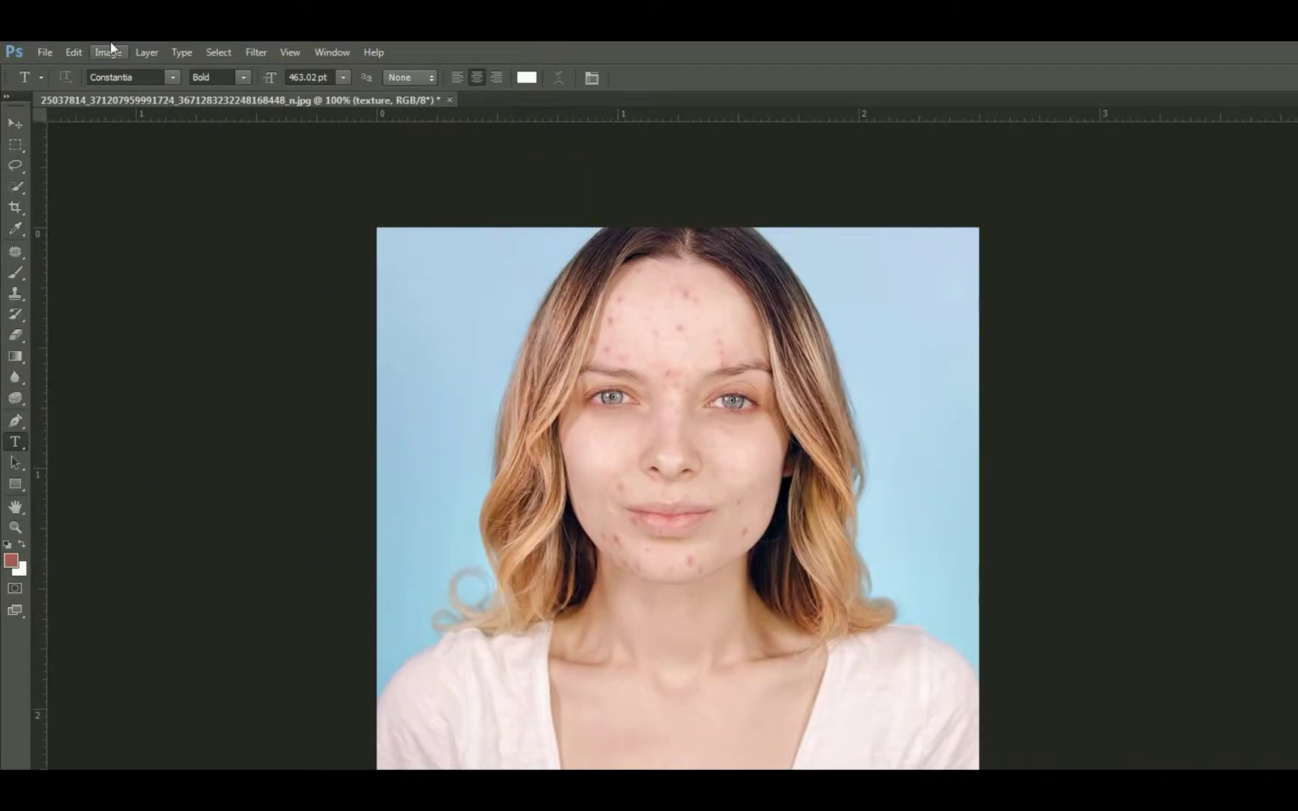
left_click(110, 52)
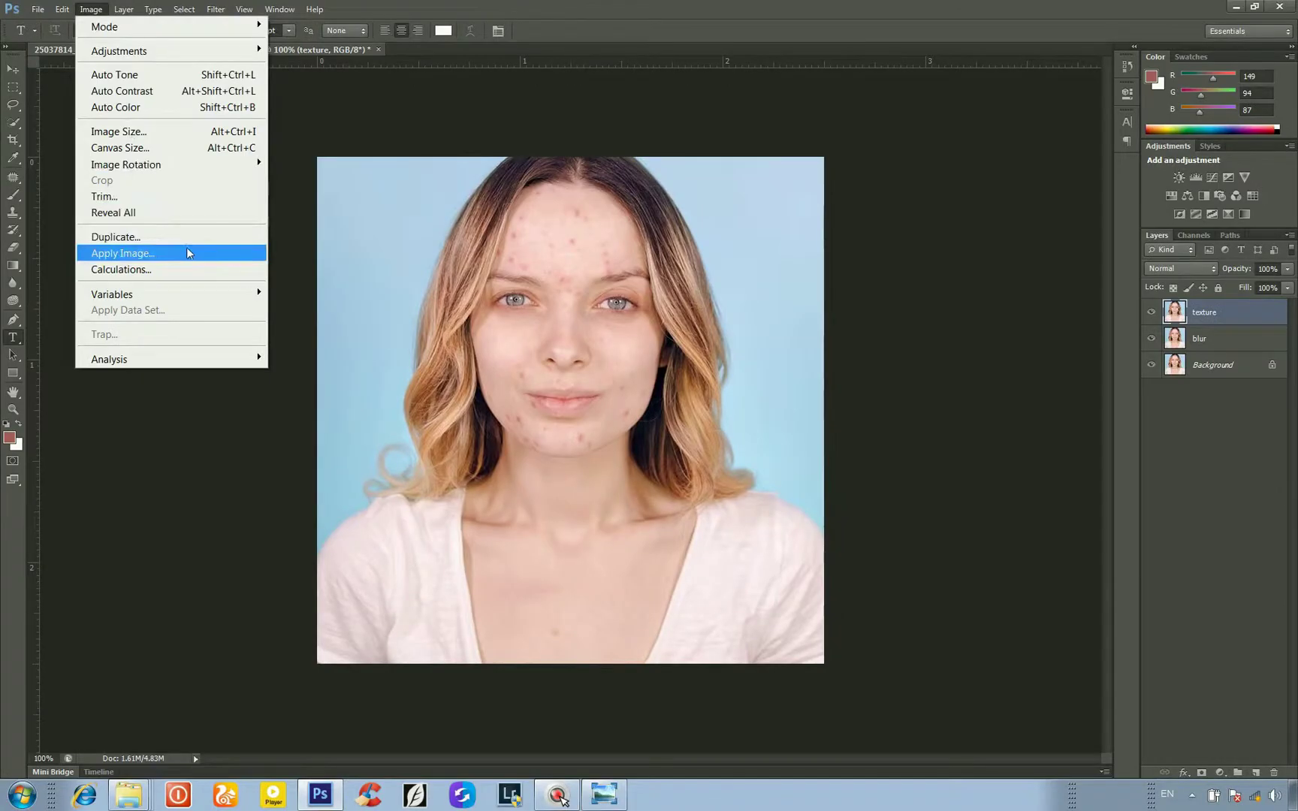
left_click(217, 342)
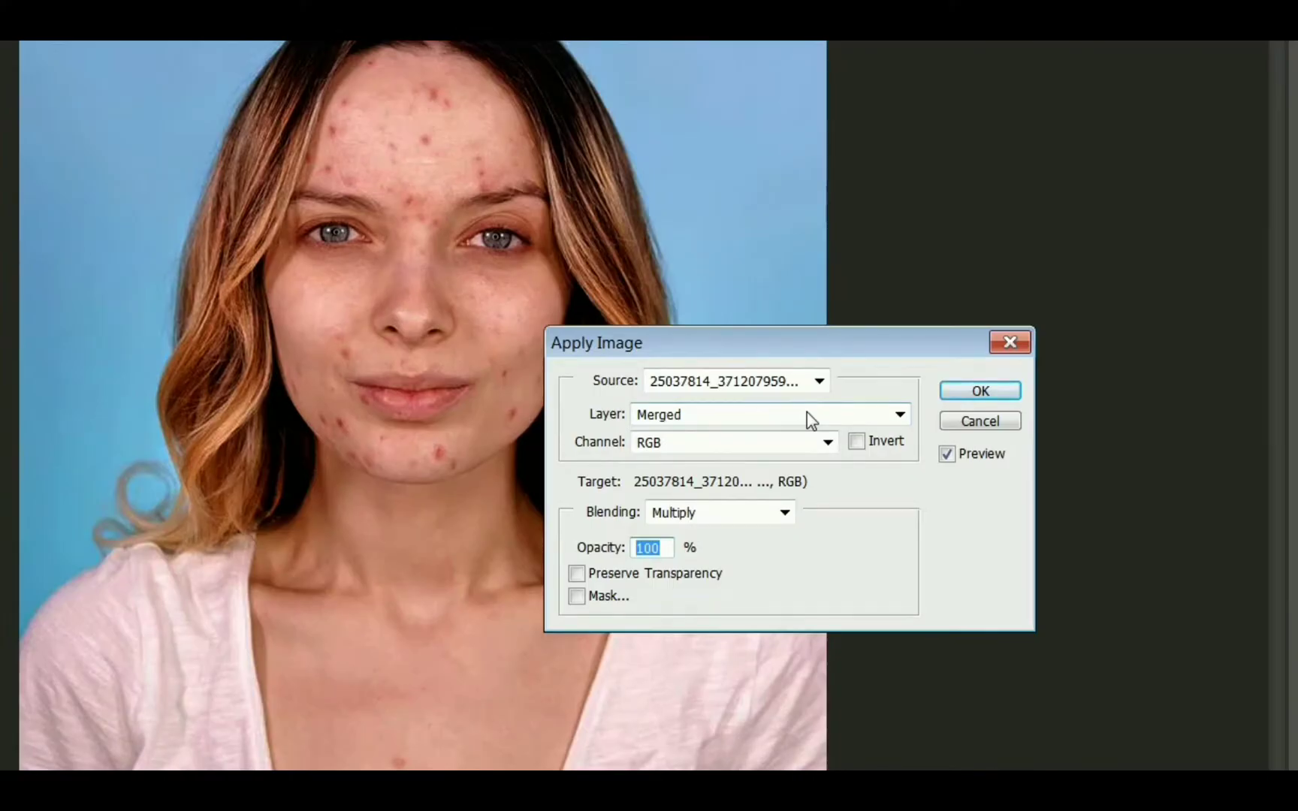
left_click(899, 417)
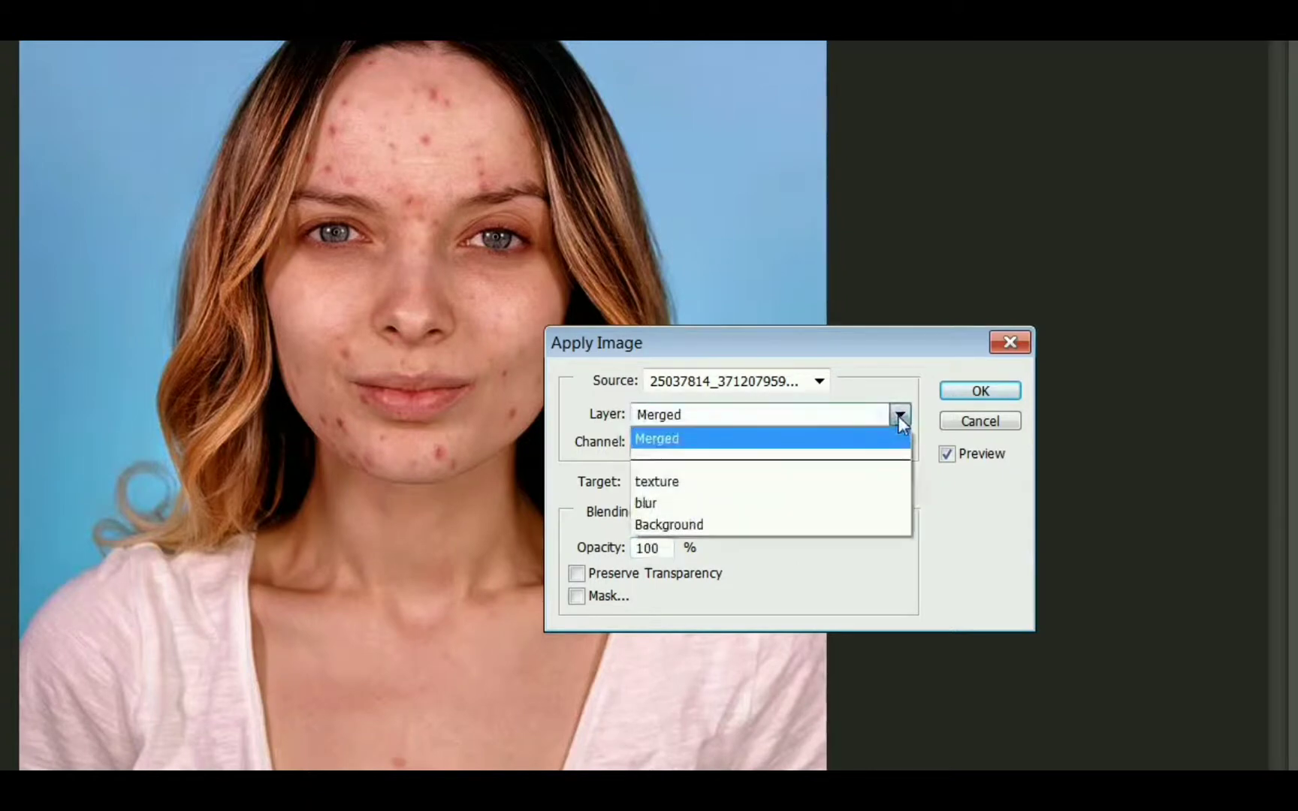
left_click(673, 504)
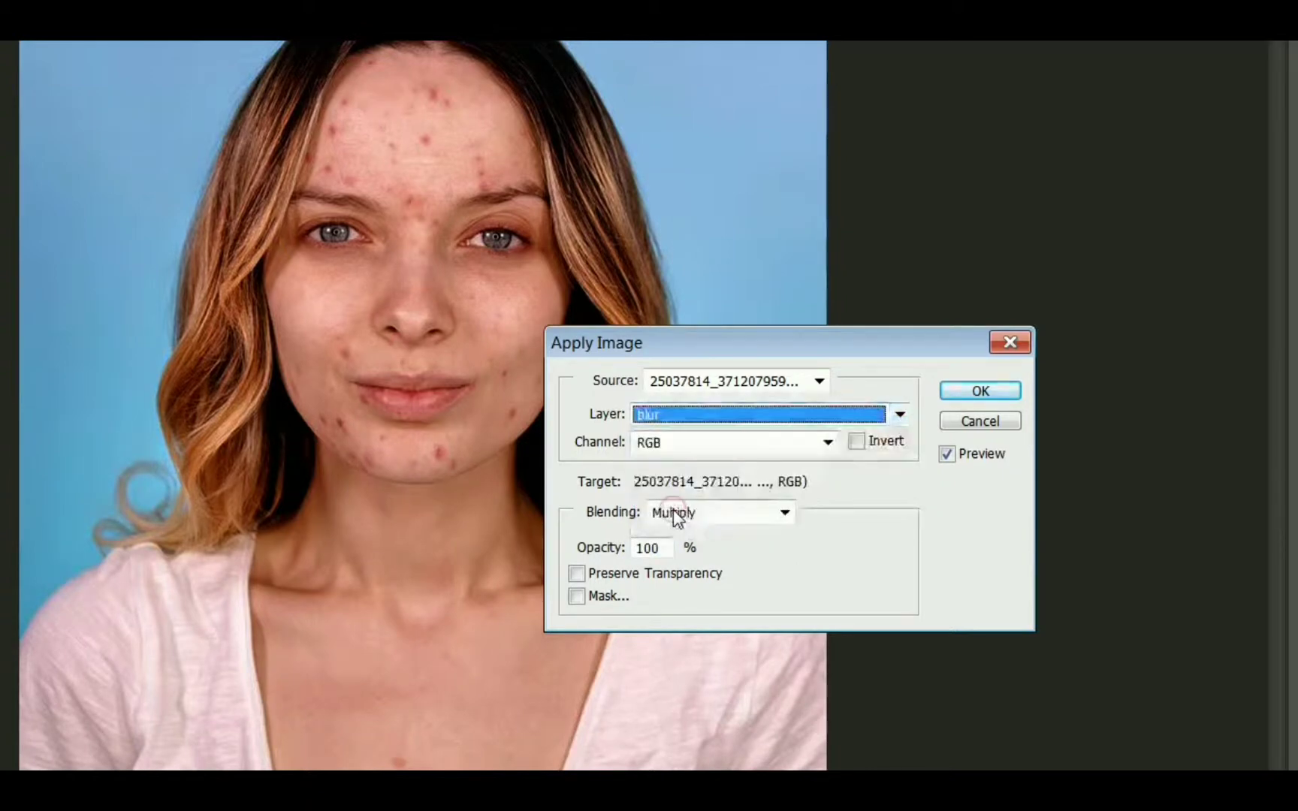
left_click(785, 512)
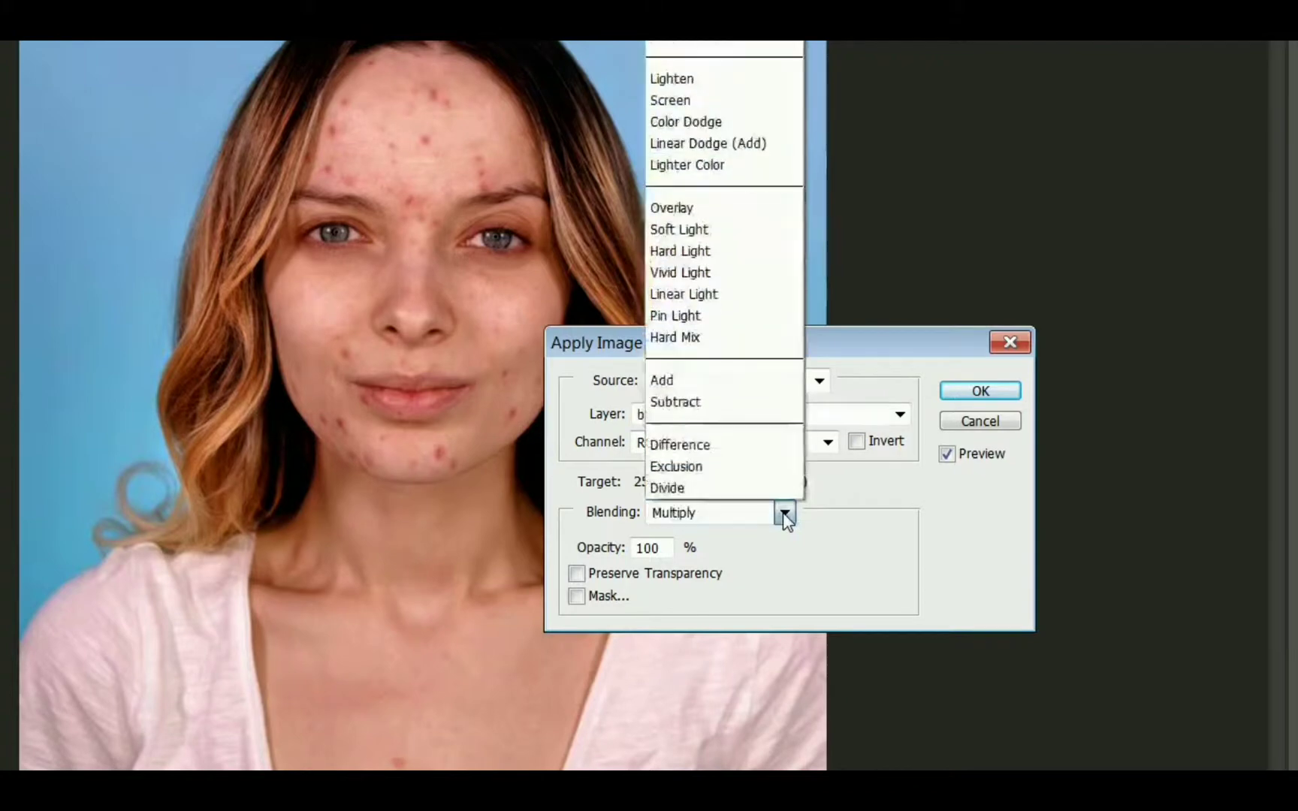
left_click(743, 403)
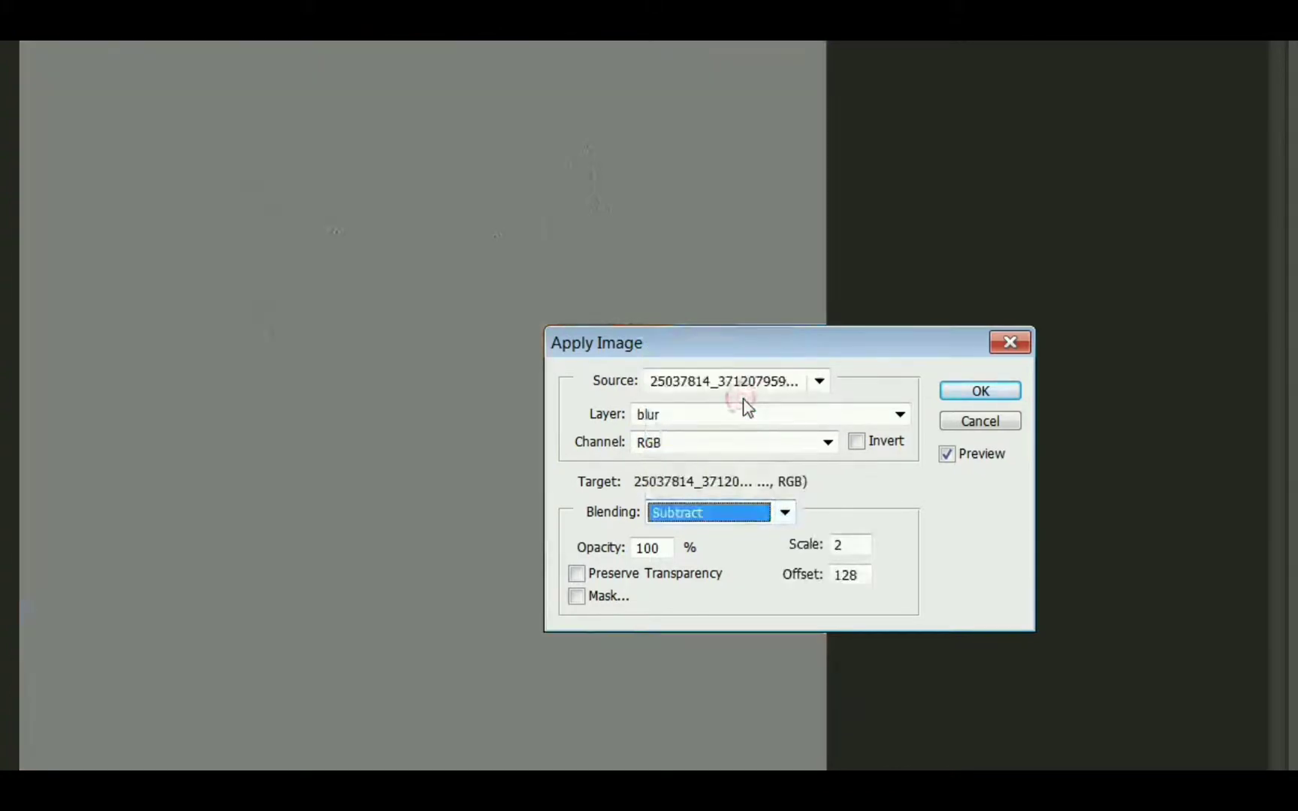
- Apply the image with scale 2 and offset 128, and set the texture layer's blend mode to Linear Light
double_click(860, 545)
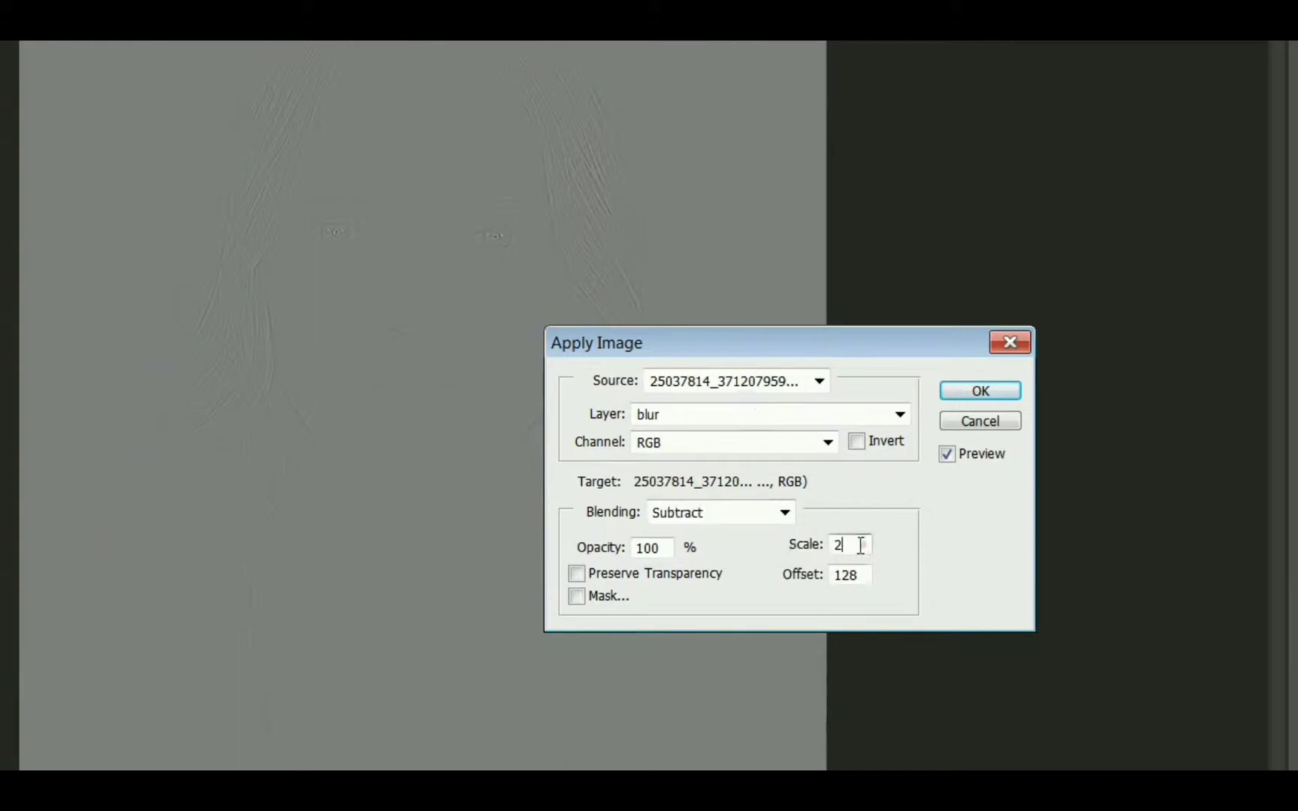
type("2")
left_click(806, 577)
left_click(985, 392)
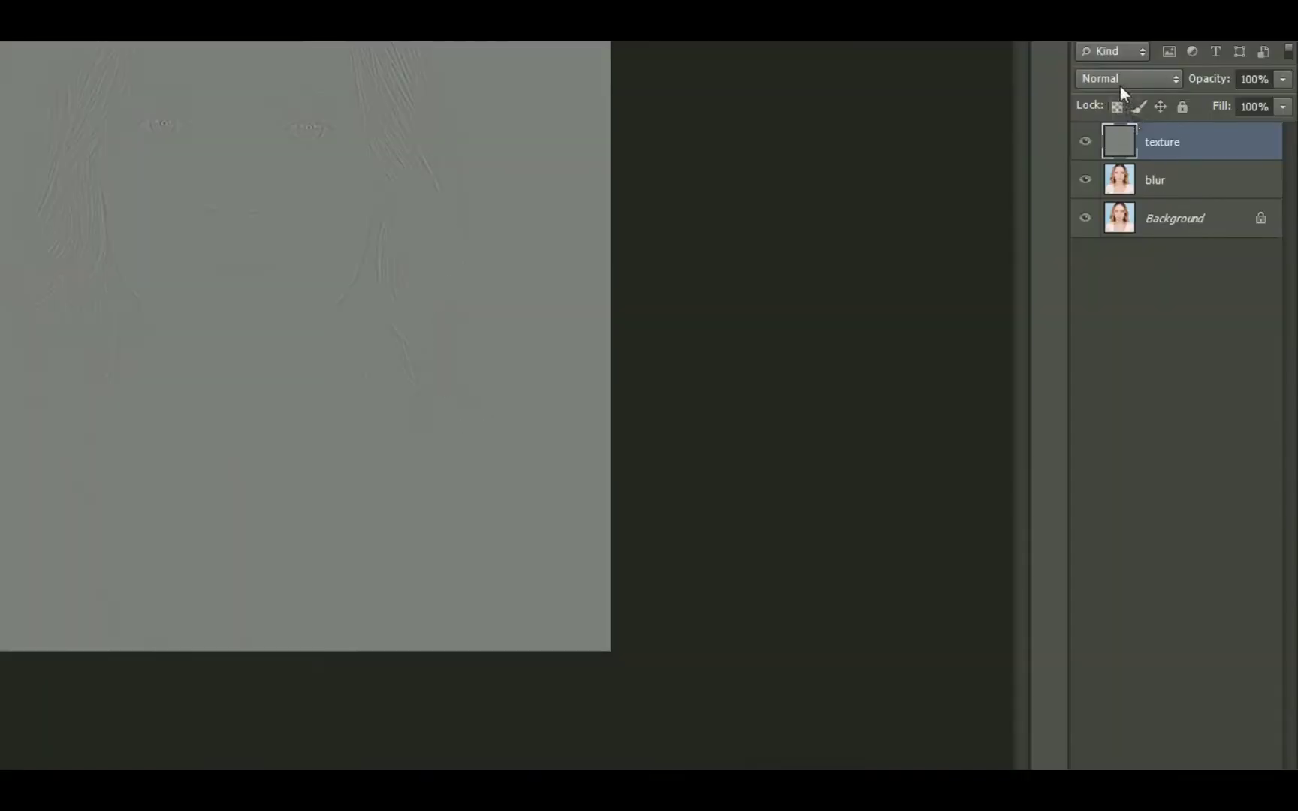
left_click(1179, 272)
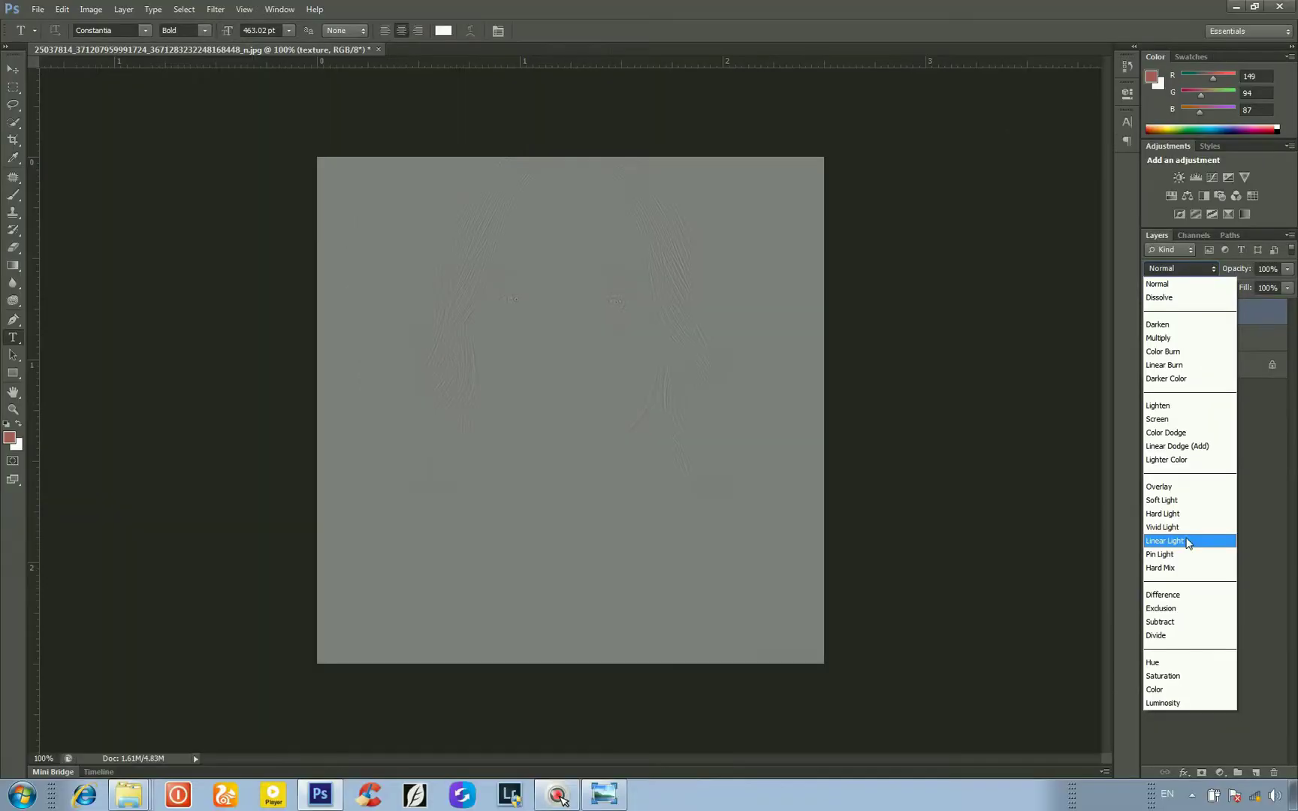
left_click(1188, 541)
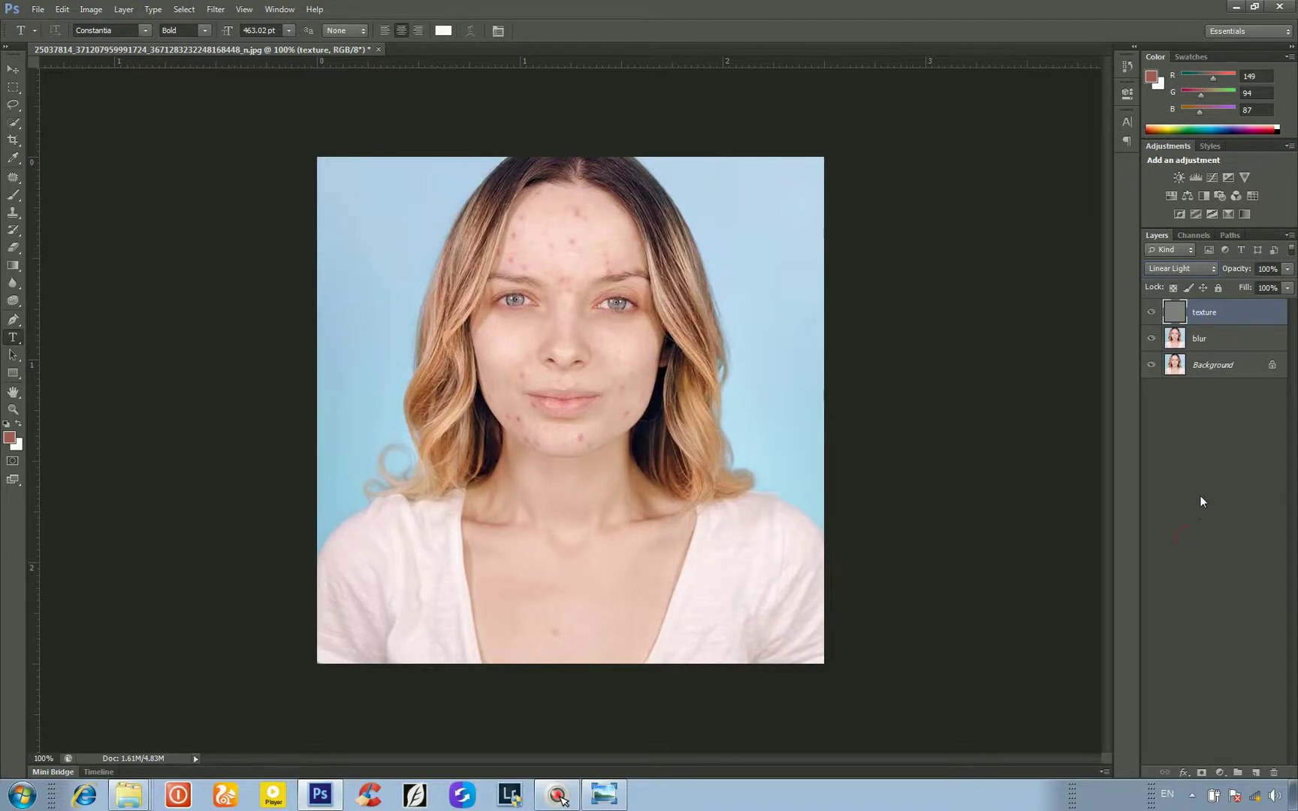
- Select the blur layer and activate the Patch Tool for retouching the forehead
left_click(1211, 342)
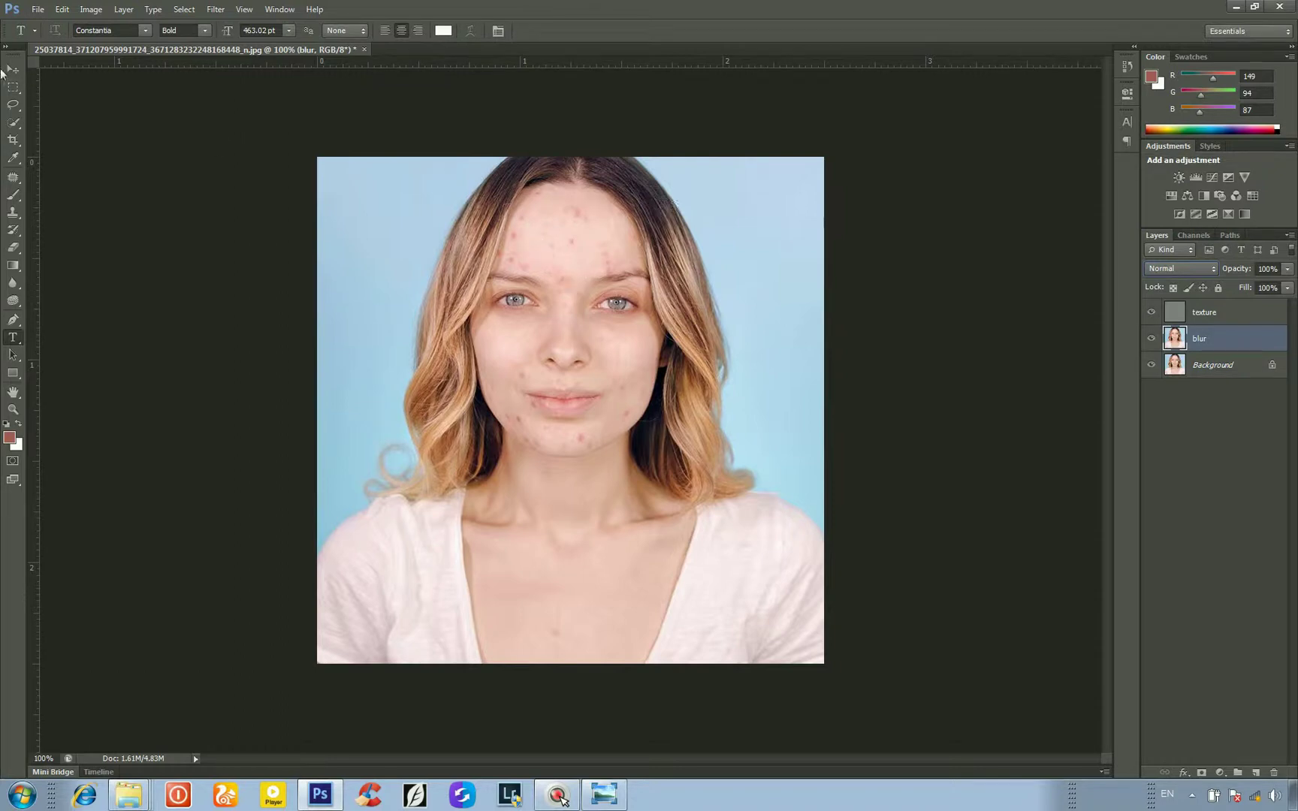
left_click(12, 183)
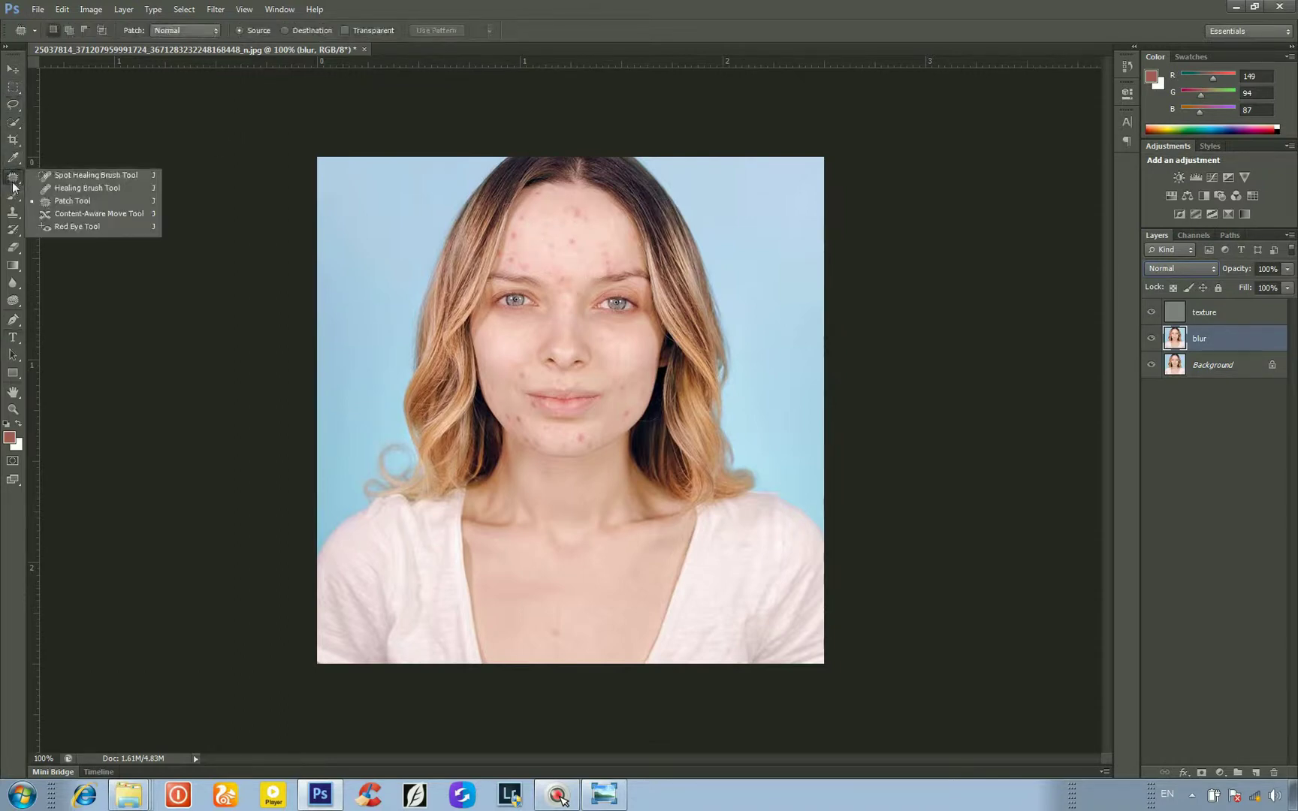
left_click(93, 203)
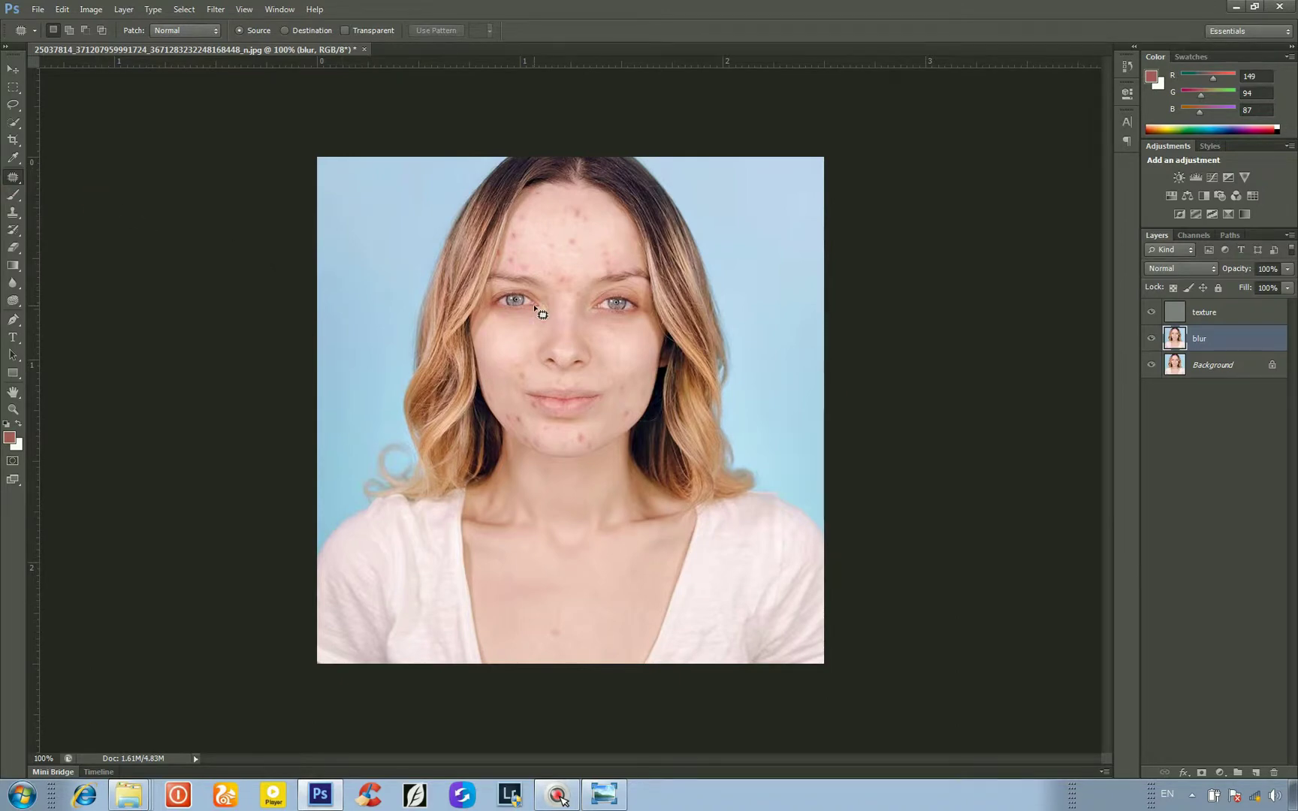
key("ctrl+plus")
key("ctrl+plus")
key("space")
left_click_drag(545, 278, 551, 517)
left_click_drag(568, 209, 571, 451)
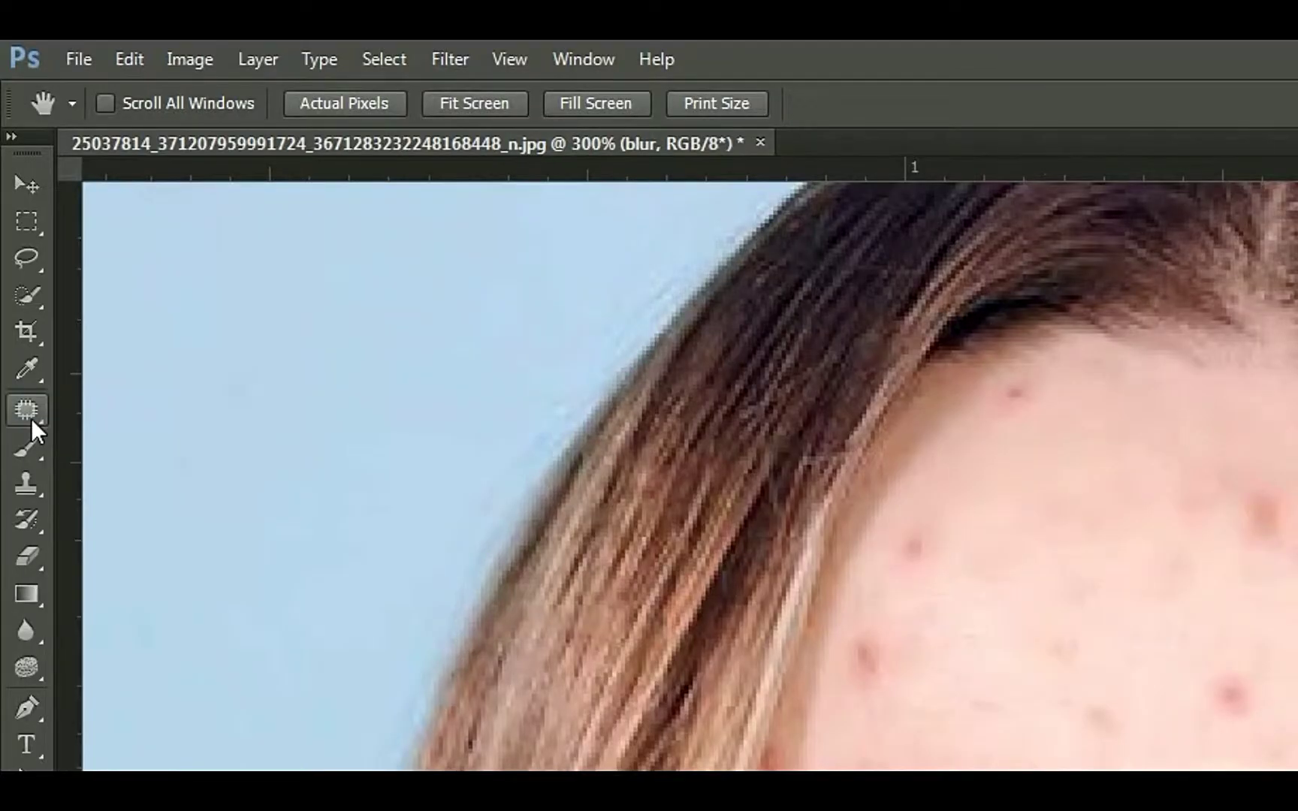
left_click(30, 417)
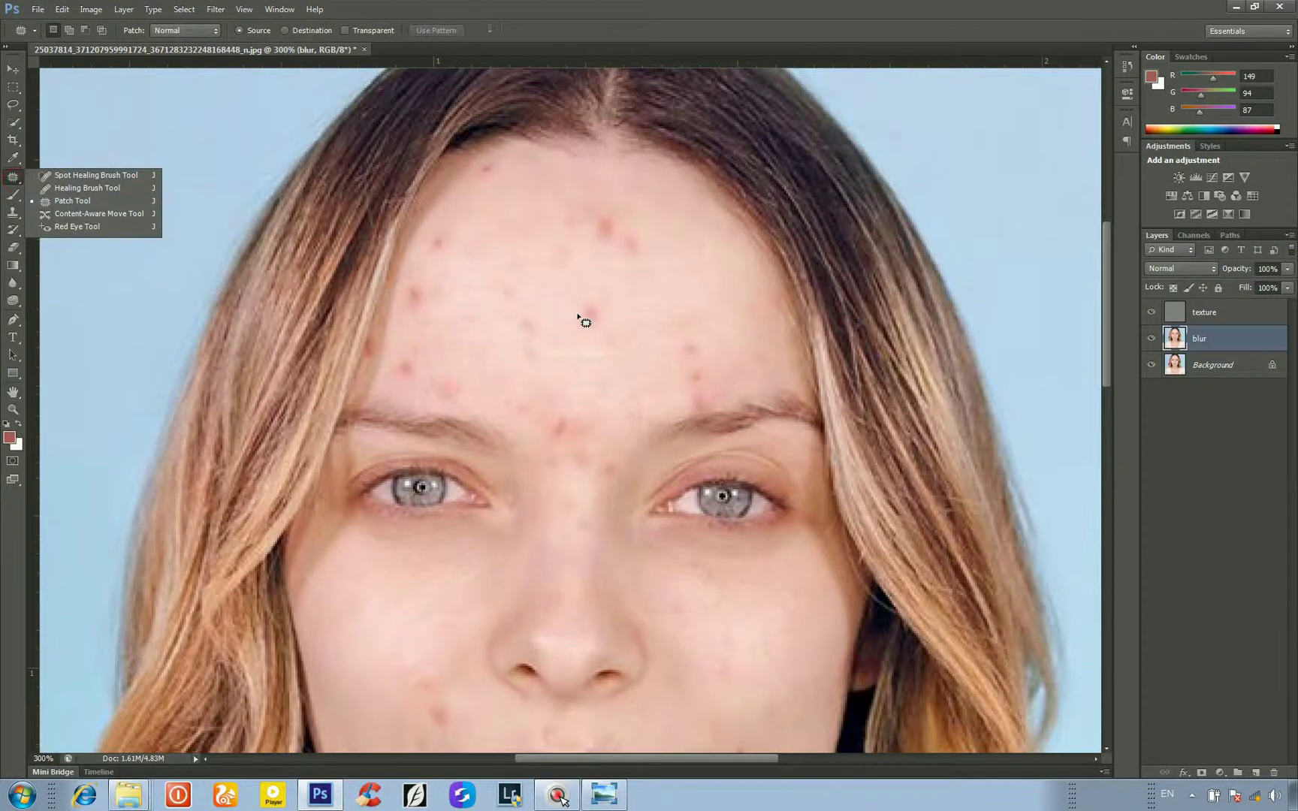
left_click(1213, 718)
- Patch the red blemishes in the upper centre of the forehead and near the left hairline with clear skin
mouse_move(575, 316)
left_mouse_down()
mouse_move(575, 304)
mouse_move(599, 316)
mouse_move(575, 326)
left_mouse_up()
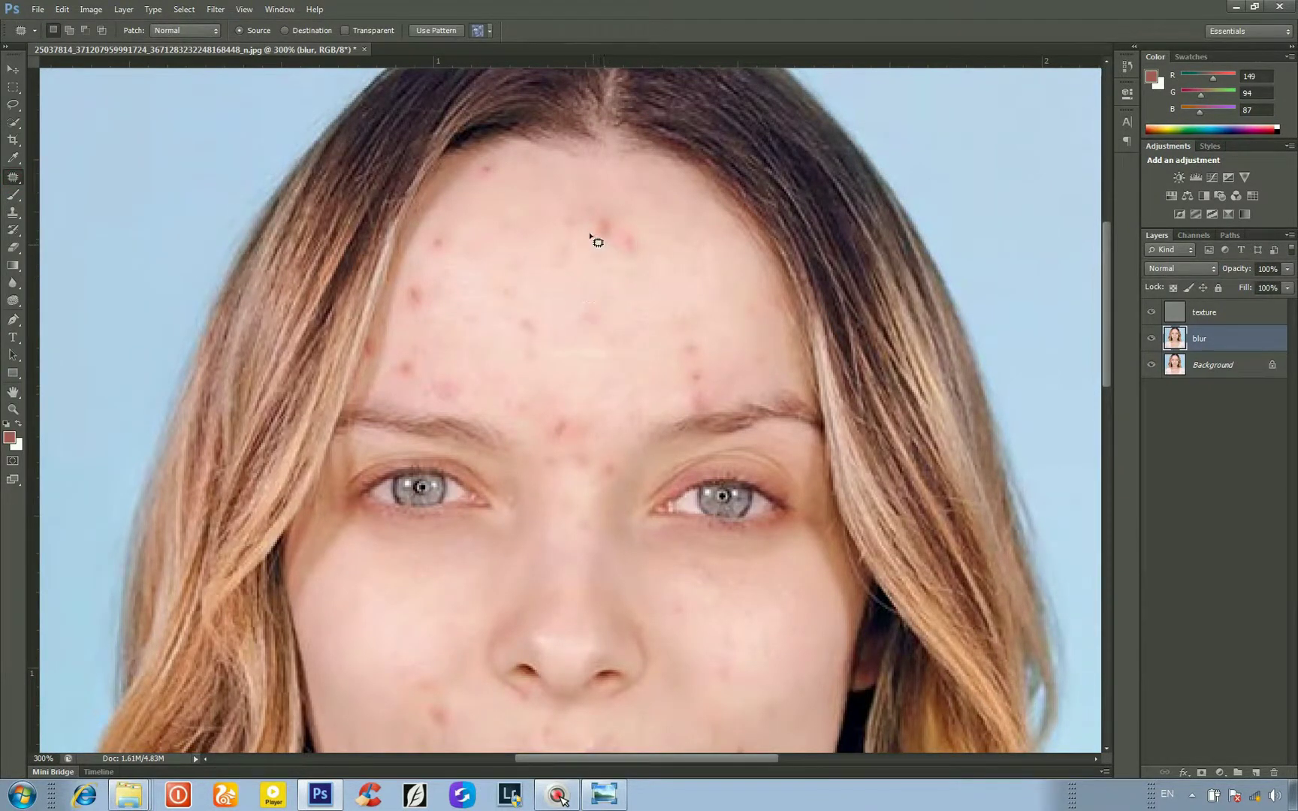
mouse_move(591, 235)
left_mouse_down()
mouse_move(617, 232)
mouse_move(600, 242)
mouse_move(588, 231)
mouse_move(578, 323)
left_mouse_up()
mouse_move(609, 233)
left_mouse_down()
mouse_move(638, 238)
mouse_move(624, 262)
mouse_move(612, 244)
mouse_move(598, 284)
mouse_move(639, 234)
mouse_move(634, 261)
mouse_move(616, 253)
mouse_move(624, 228)
mouse_move(609, 303)
mouse_move(632, 325)
left_mouse_up()
mouse_move(583, 227)
left_mouse_down()
mouse_move(623, 205)
mouse_move(611, 237)
mouse_move(579, 218)
mouse_move(562, 278)
left_mouse_up()
left_click_drag(465, 185, 467, 183)
- Patch the blemishes above the right-hand eyebrow and between the eyebrows with clear forehead skin
mouse_move(687, 384)
left_mouse_down()
mouse_move(684, 408)
mouse_move(682, 388)
left_mouse_up()
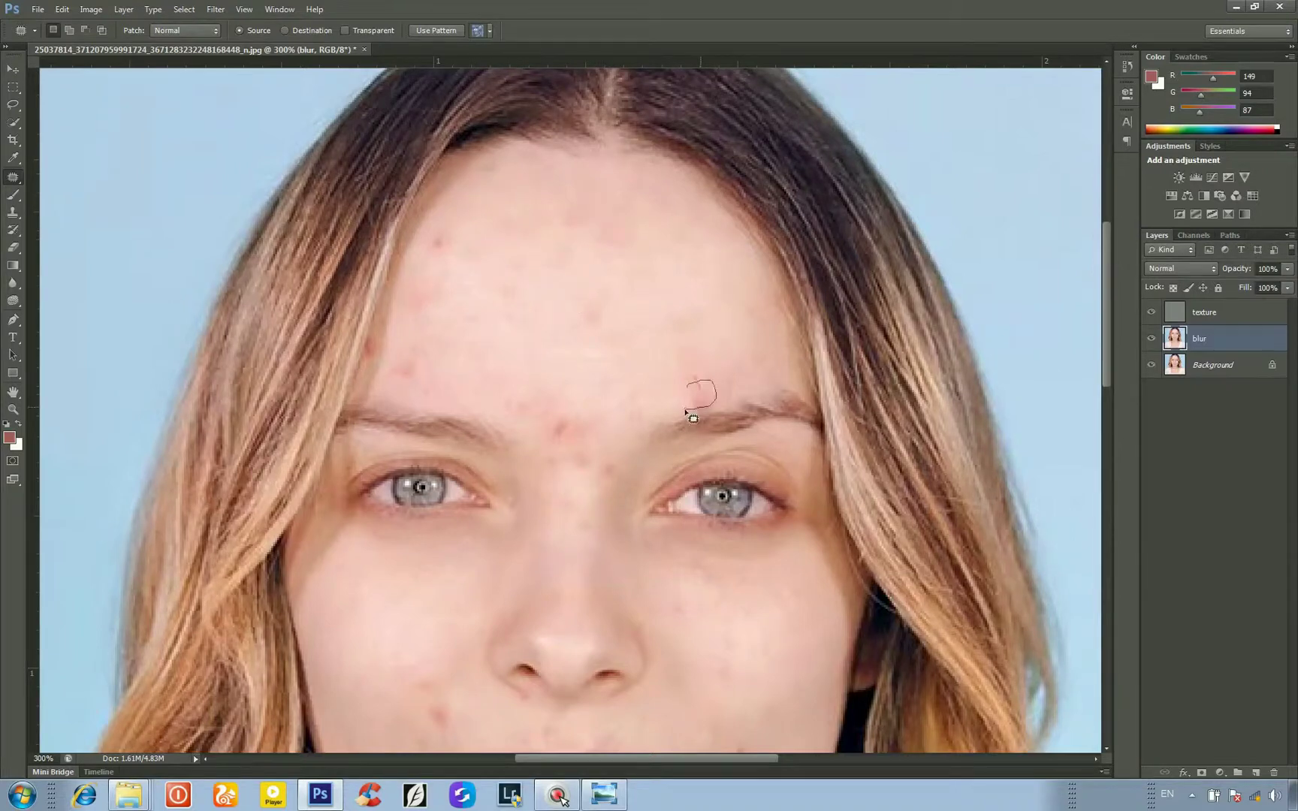
left_click_drag(698, 394, 582, 348)
mouse_move(574, 413)
left_mouse_down()
mouse_move(554, 455)
mouse_move(560, 269)
left_mouse_up()
left_click(560, 271)
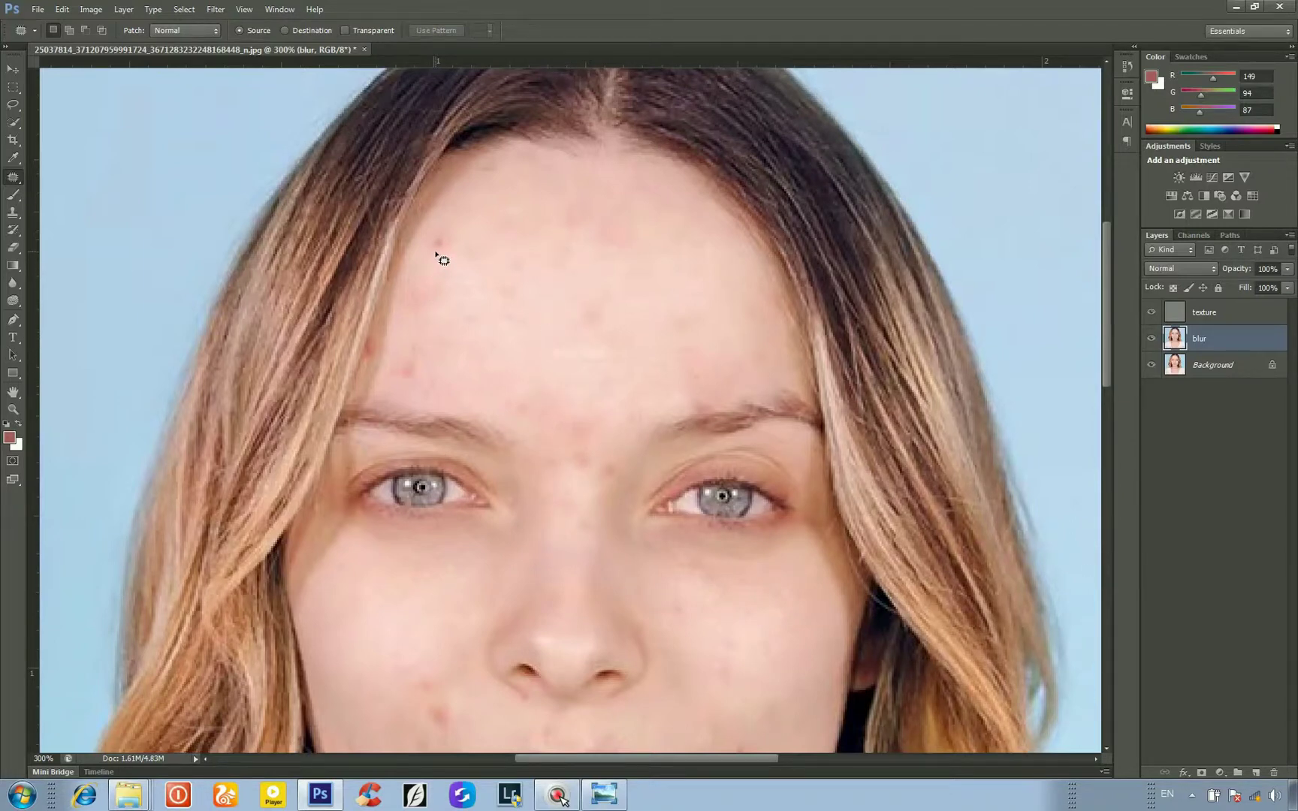
- Patch the remaining spots on the left side and in the middle of the forehead with nearby clear skin
mouse_move(421, 246)
left_mouse_down()
mouse_move(425, 234)
mouse_move(436, 253)
mouse_move(425, 256)
left_mouse_up()
mouse_move(401, 326)
left_mouse_down()
mouse_move(447, 280)
mouse_move(451, 244)
mouse_move(429, 260)
mouse_move(477, 282)
left_mouse_up()
mouse_move(571, 318)
left_mouse_down()
mouse_move(615, 324)
mouse_move(577, 329)
left_mouse_up()
left_click_drag(612, 313, 551, 329)
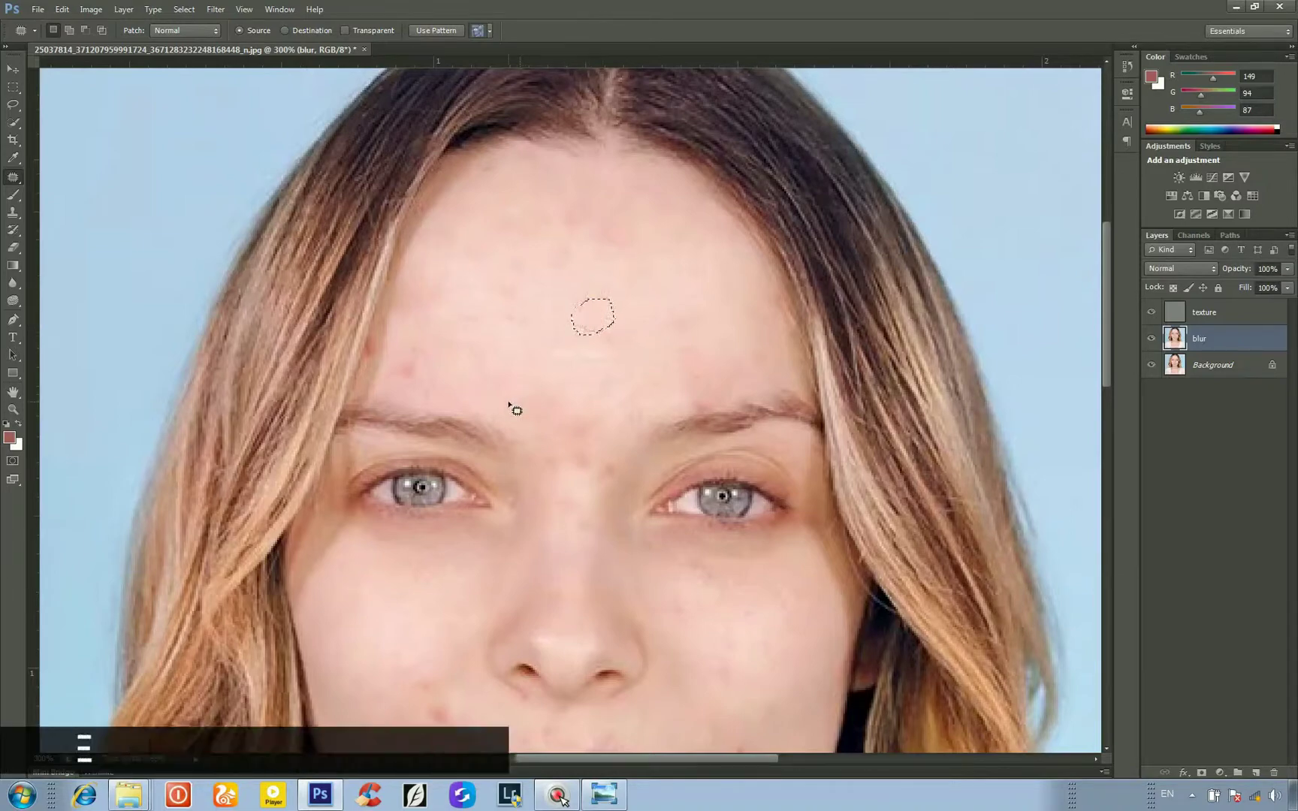
left_click(510, 396)
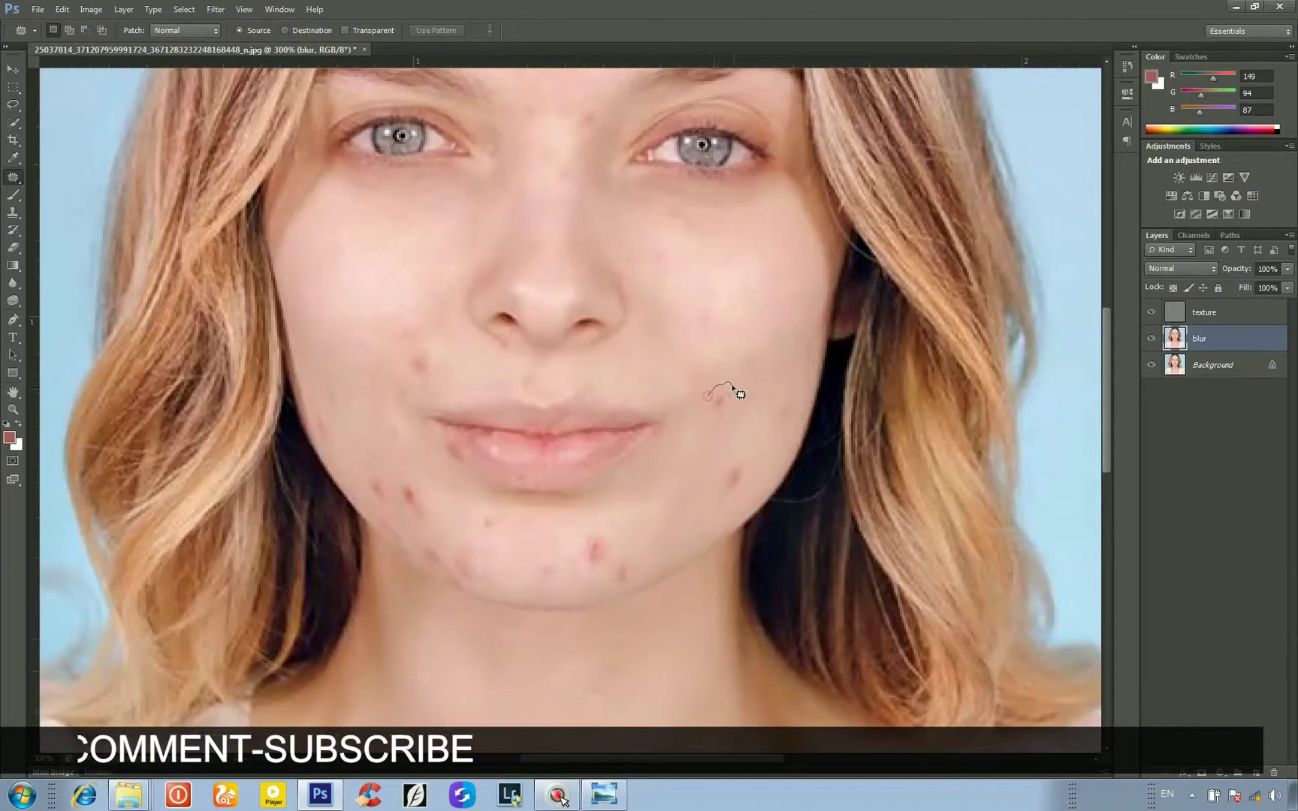
- Patch the blemishes on the lower right cheek and the right half of the chin with clear skin
mouse_move(731, 385)
left_mouse_down()
mouse_move(706, 399)
mouse_move(719, 337)
left_mouse_up()
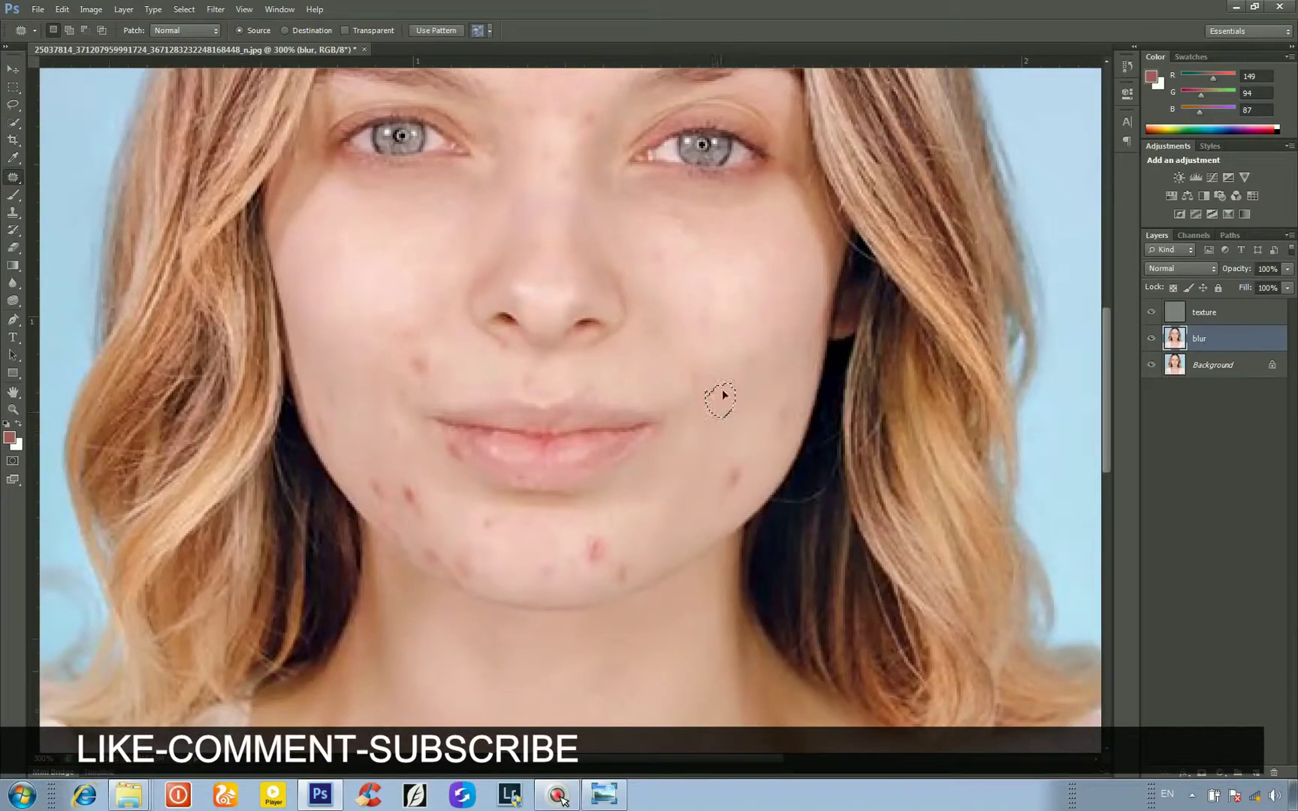
mouse_move(719, 451)
left_mouse_down()
mouse_move(748, 489)
mouse_move(719, 451)
mouse_move(724, 409)
mouse_move(724, 458)
left_mouse_up()
mouse_move(591, 546)
left_mouse_down()
mouse_move(606, 568)
mouse_move(586, 537)
left_mouse_up()
mouse_move(594, 555)
left_mouse_down()
mouse_move(686, 496)
mouse_move(632, 533)
mouse_move(643, 565)
mouse_move(620, 590)
mouse_move(603, 565)
mouse_move(680, 496)
mouse_move(730, 477)
left_mouse_up()
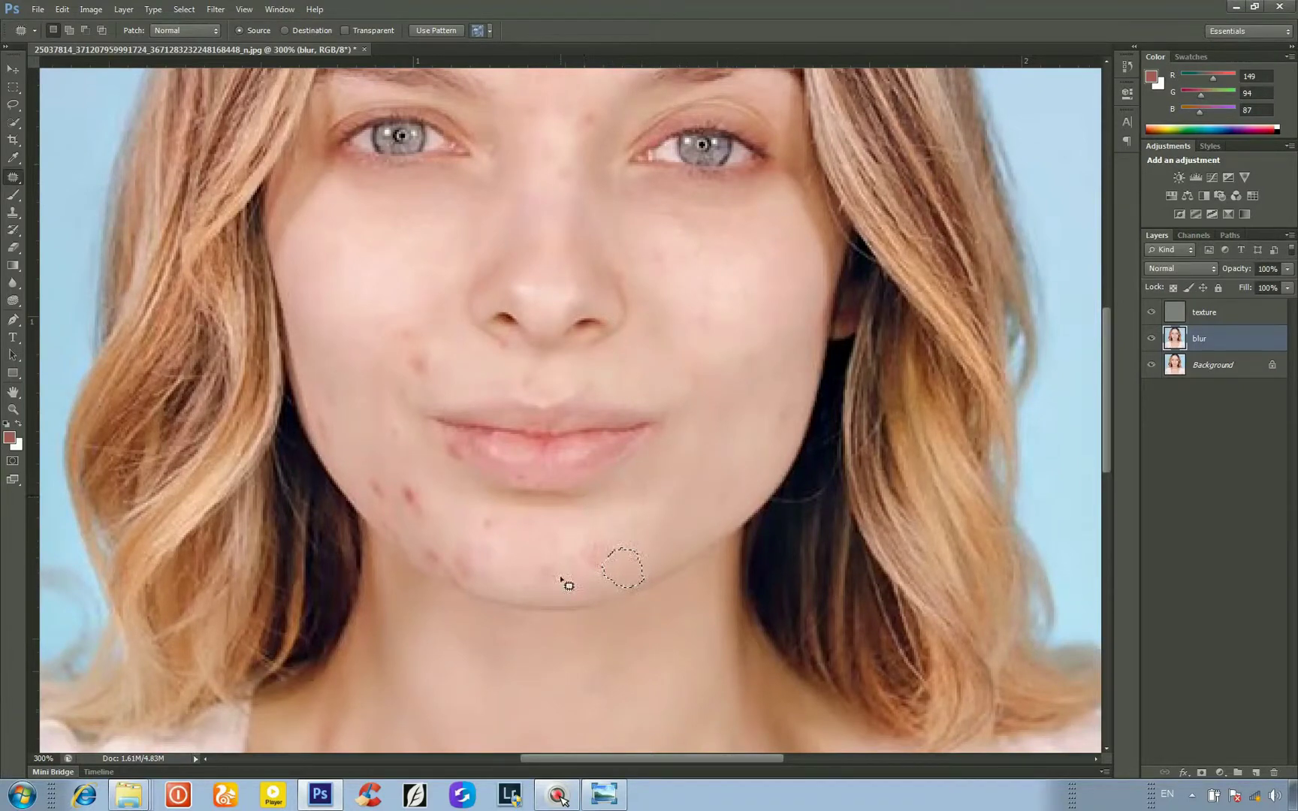
mouse_move(573, 557)
left_mouse_down()
mouse_move(607, 536)
mouse_move(574, 560)
left_mouse_up()
- Patch the red spots on the left half of the chin and below the lower lip with clear chin skin
mouse_move(411, 516)
left_mouse_down()
mouse_move(402, 471)
mouse_move(419, 501)
mouse_move(410, 512)
mouse_move(529, 543)
left_mouse_up()
left_click(427, 558)
left_click_drag(418, 559, 432, 568)
mouse_move(445, 559)
left_mouse_down()
mouse_move(530, 549)
mouse_move(468, 569)
mouse_move(457, 556)
mouse_move(455, 583)
mouse_move(455, 568)
mouse_move(551, 524)
mouse_move(568, 551)
left_mouse_up()
left_click(484, 530)
mouse_move(476, 526)
left_mouse_down()
mouse_move(507, 531)
mouse_move(484, 543)
mouse_move(487, 517)
mouse_move(500, 517)
mouse_move(554, 550)
left_mouse_up()
- Patch the blemishes along the left jaw and at the left corner of the mouth
mouse_move(368, 487)
left_mouse_down()
mouse_move(393, 502)
mouse_move(372, 500)
mouse_move(542, 528)
left_mouse_up()
left_click(396, 489)
mouse_move(372, 491)
left_mouse_down()
mouse_move(364, 473)
mouse_move(389, 502)
mouse_move(370, 480)
left_mouse_up()
left_click_drag(444, 451, 494, 462)
left_click(476, 486)
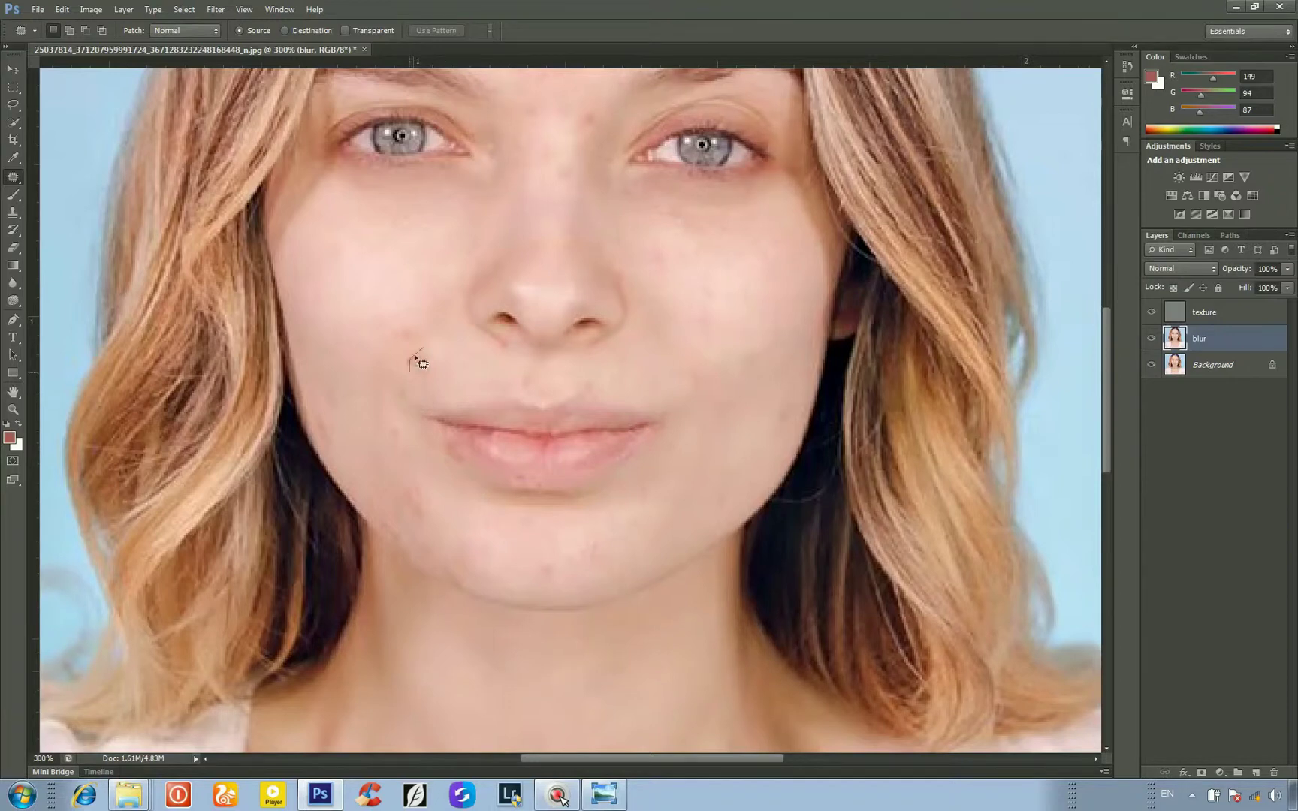
- Patch the spots on the left cheek, beside the left face edge and on the lower left jaw with clear skin
mouse_move(415, 357)
left_mouse_down()
mouse_move(420, 375)
mouse_move(368, 326)
left_mouse_up()
mouse_move(319, 431)
left_mouse_down()
mouse_move(404, 319)
mouse_move(416, 348)
mouse_move(389, 344)
mouse_move(378, 289)
left_mouse_up()
mouse_move(416, 514)
left_mouse_down()
mouse_move(426, 498)
mouse_move(418, 519)
mouse_move(487, 529)
mouse_move(567, 573)
mouse_move(536, 557)
left_mouse_up()
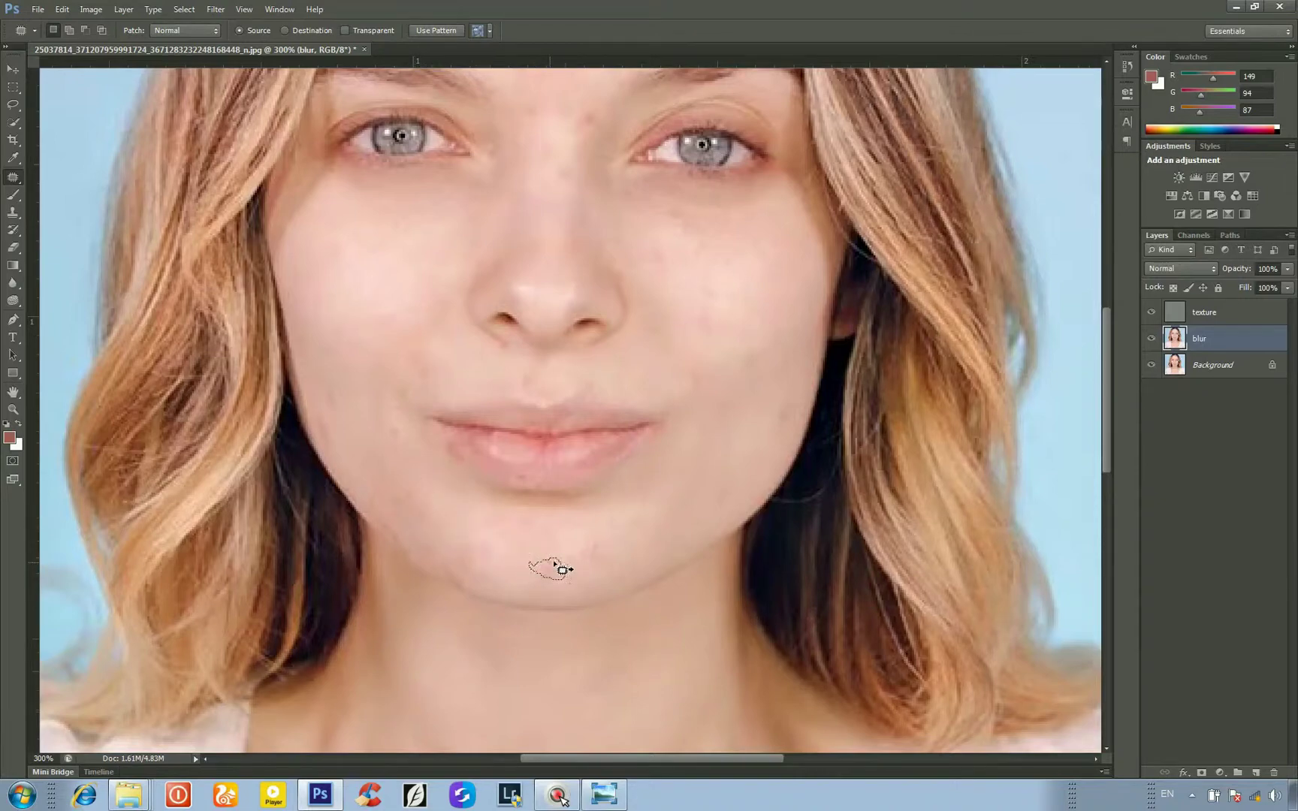
- Draw a freehand Lasso selection around the forehead skin, from just above the eyebrows up to the hairline
left_click_drag(648, 529, 650, 531)
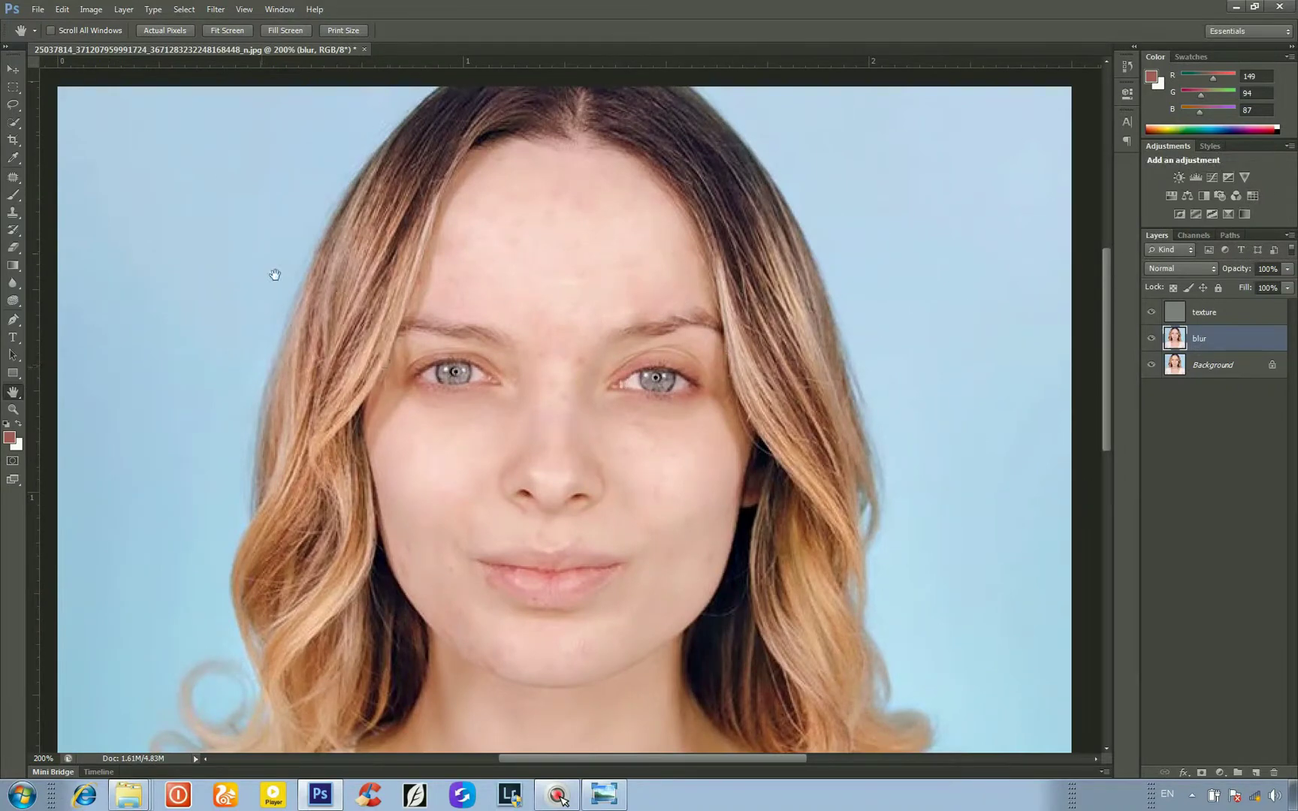
left_click(9, 106)
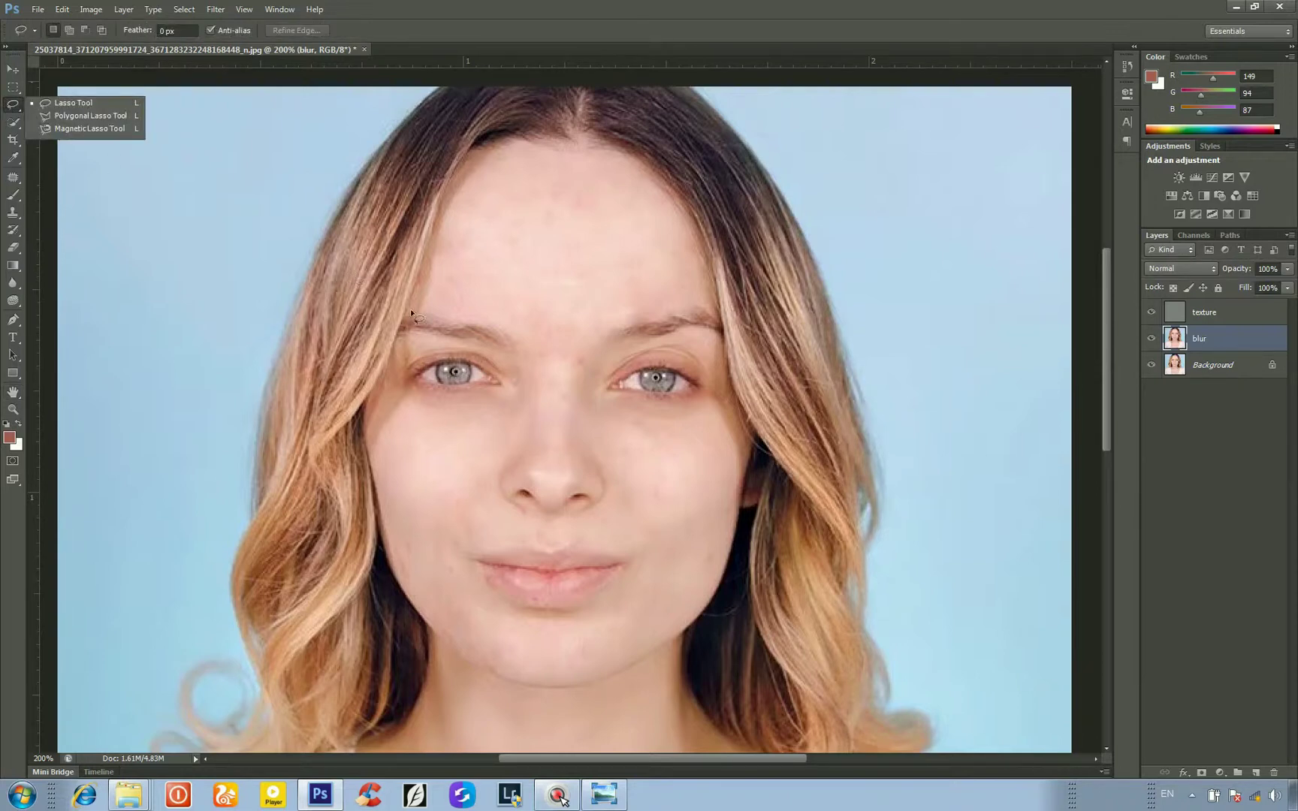
left_click_drag(426, 305, 514, 330)
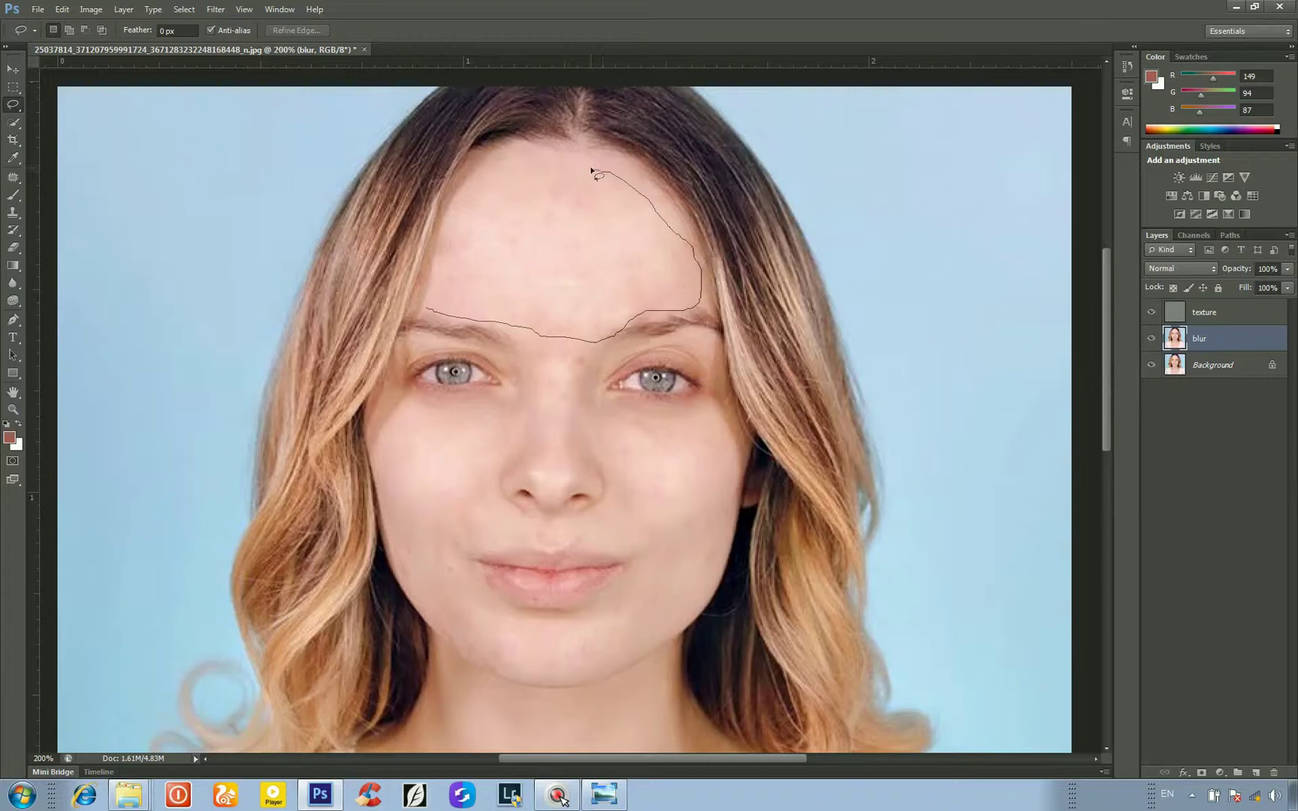
left_click_drag(578, 161, 502, 171)
left_click_drag(426, 306, 428, 310)
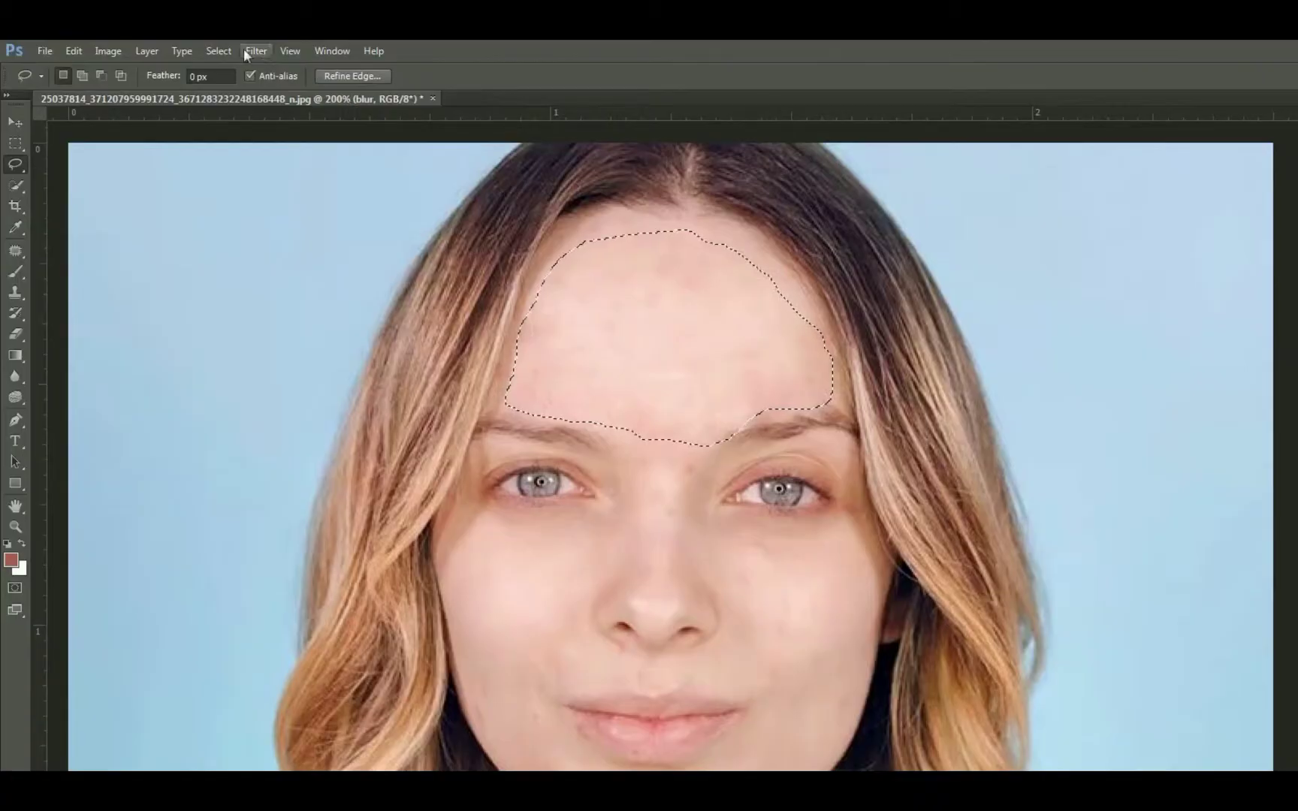
- Feather the forehead selection by 20 pixels
left_click(220, 51)
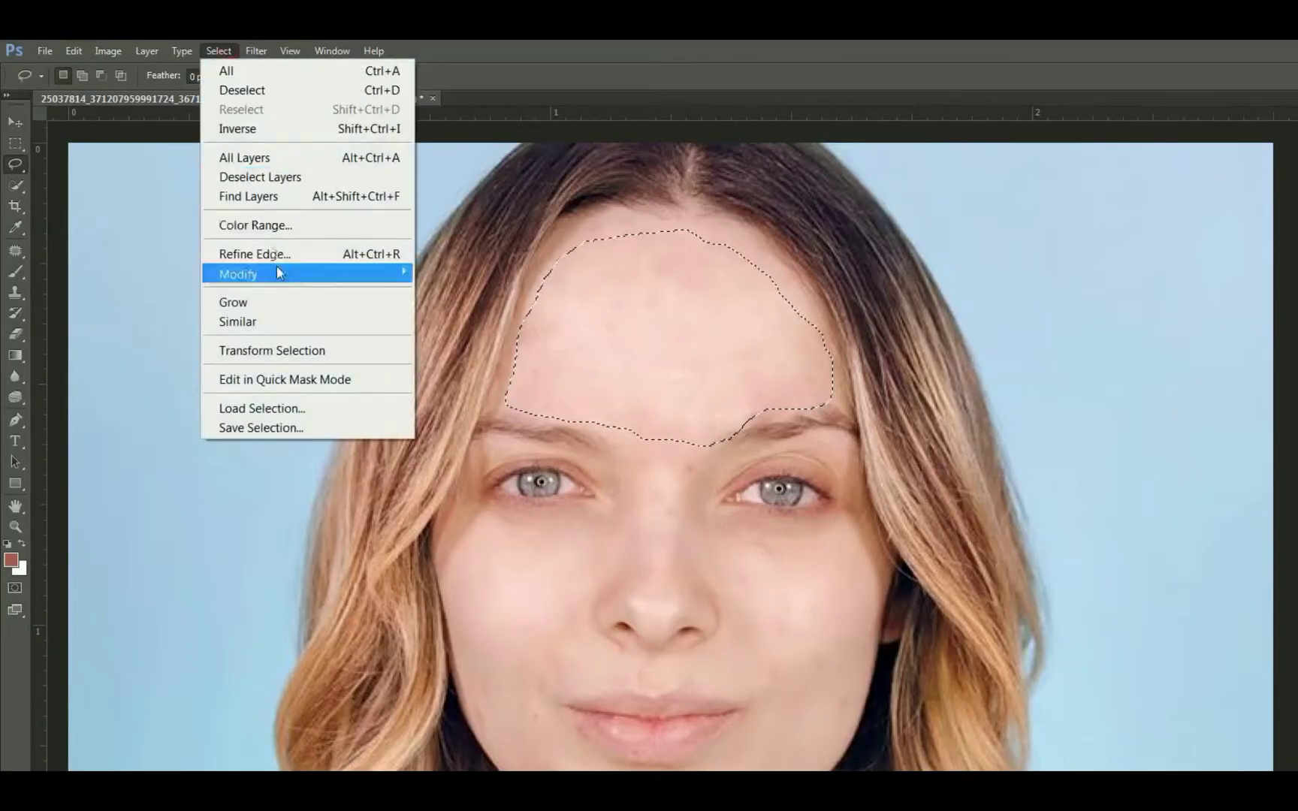
mouse_move(396, 273)
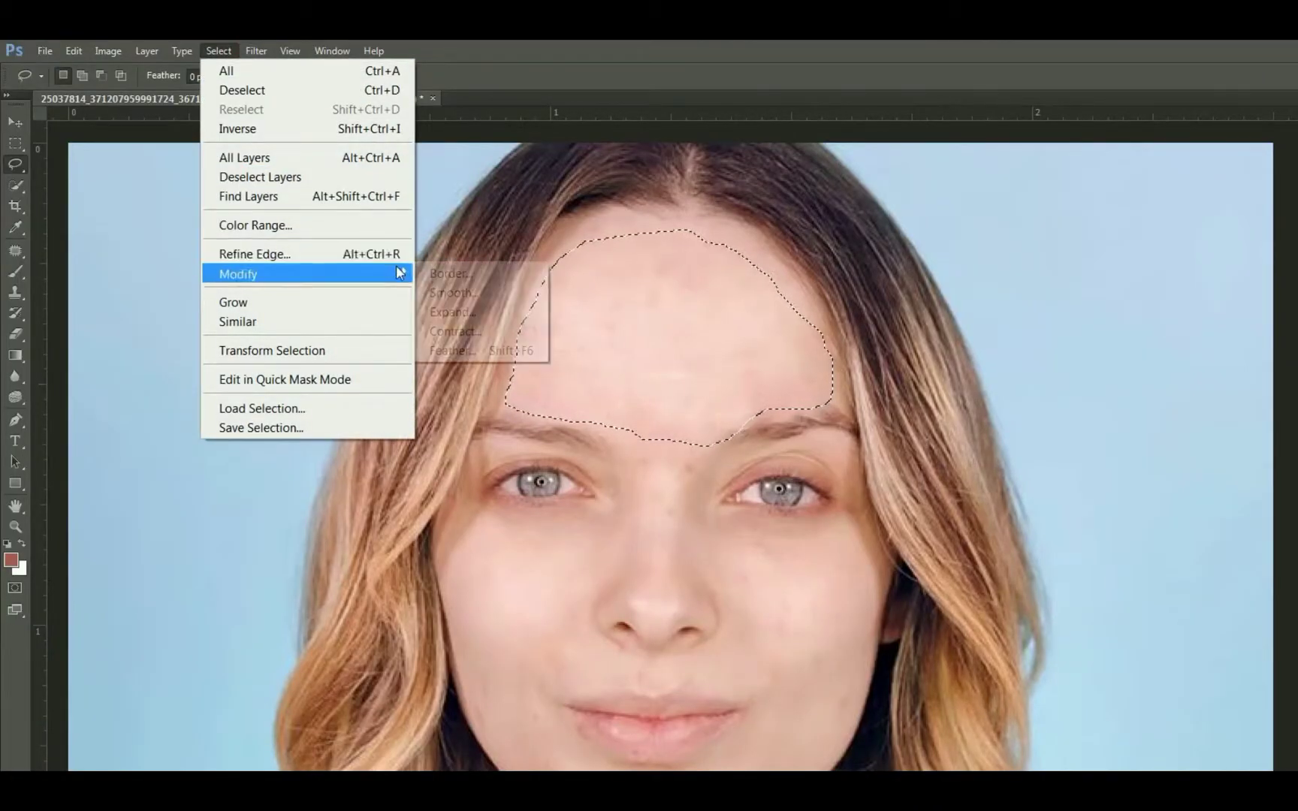
left_click(502, 359)
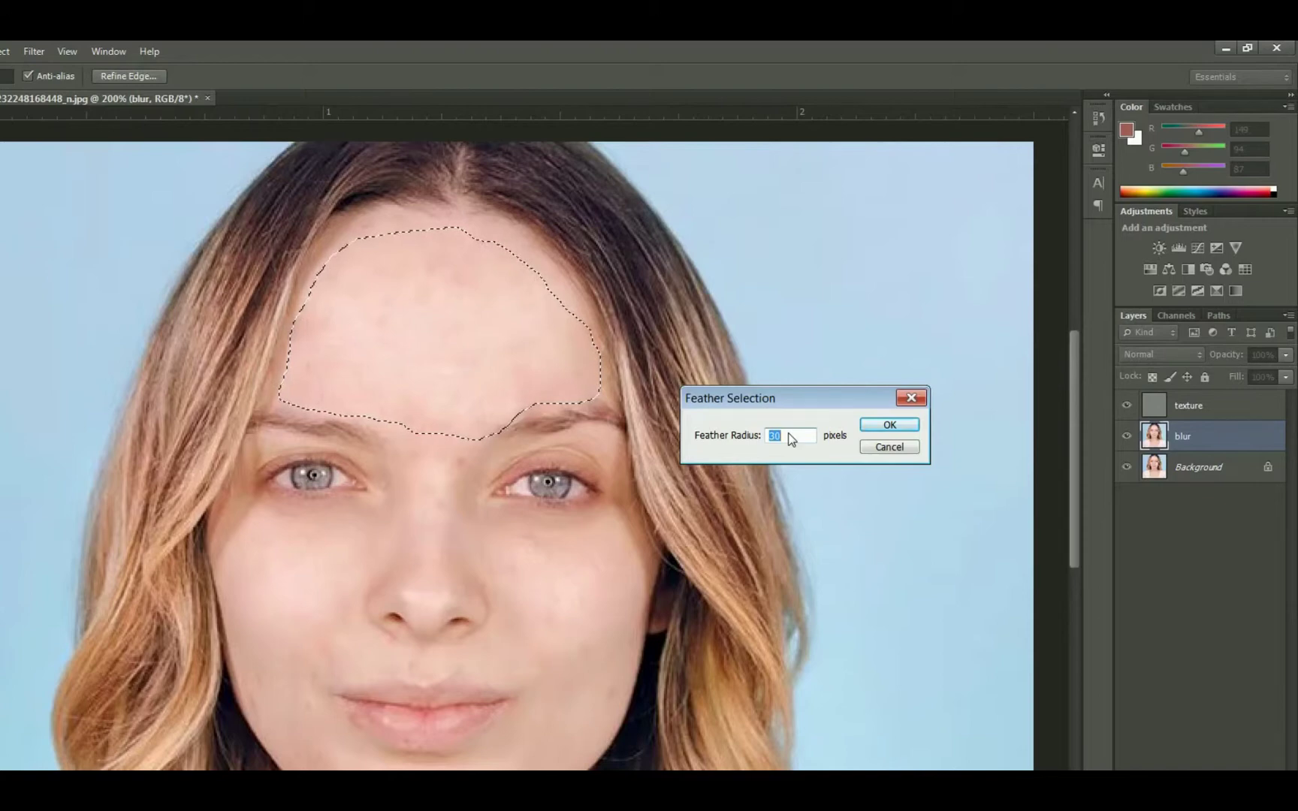
type("20")
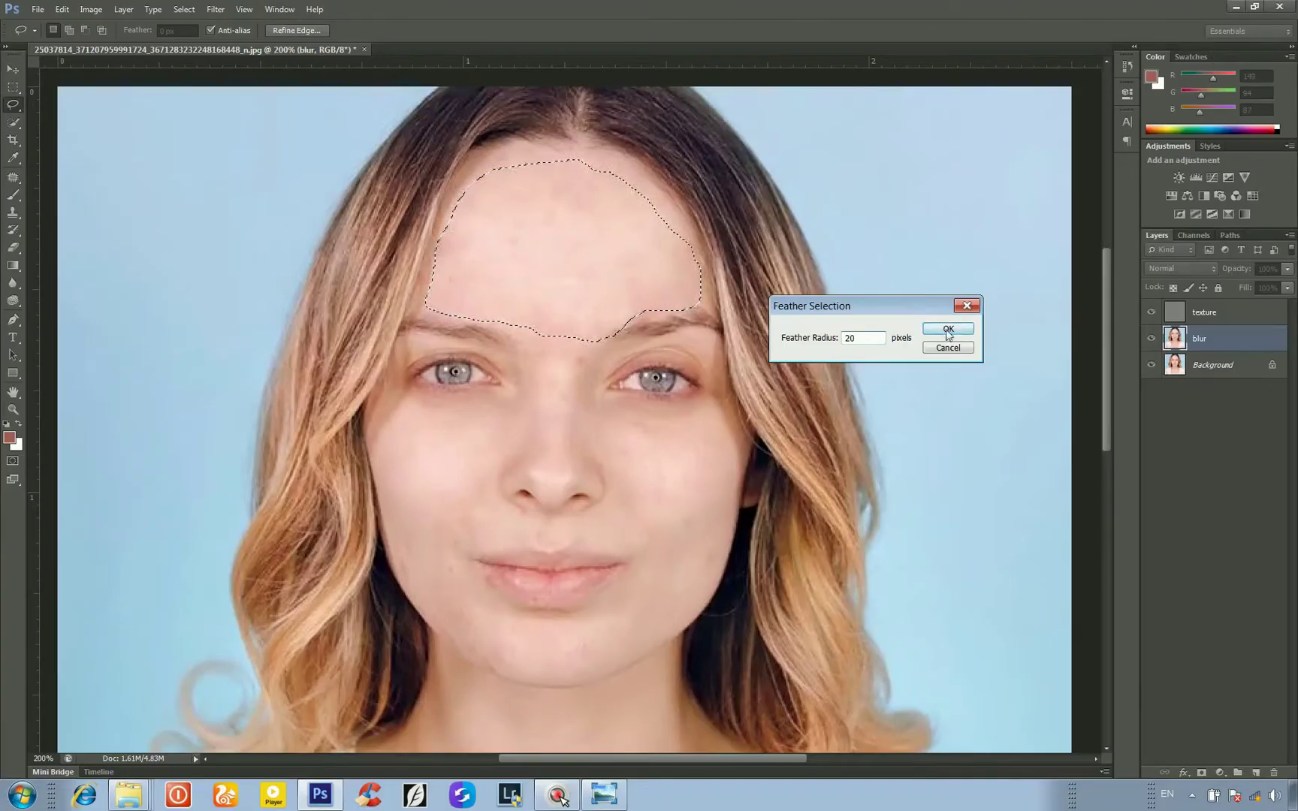
left_click(946, 331)
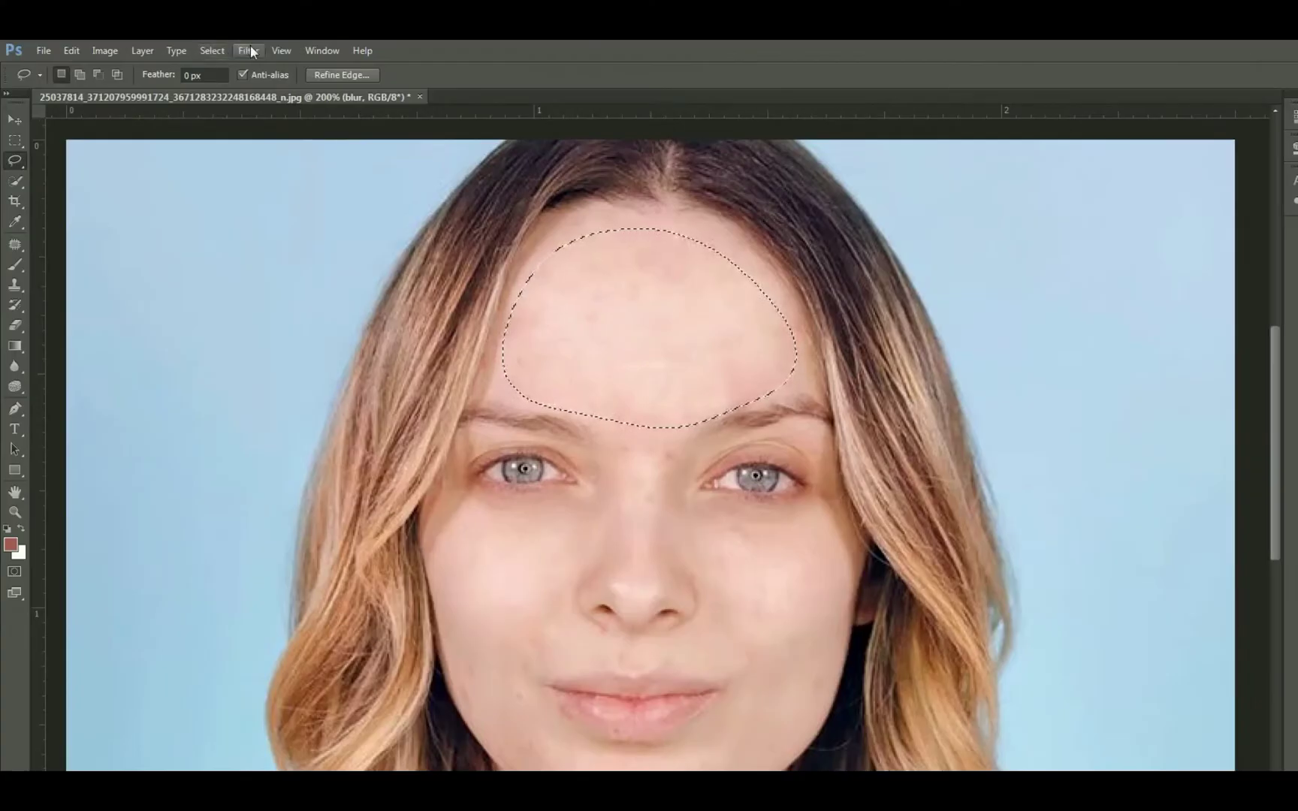
- Smooth the selected forehead on the blur layer with a 4.7 pixel Gaussian Blur and clear the selection
left_click(216, 9)
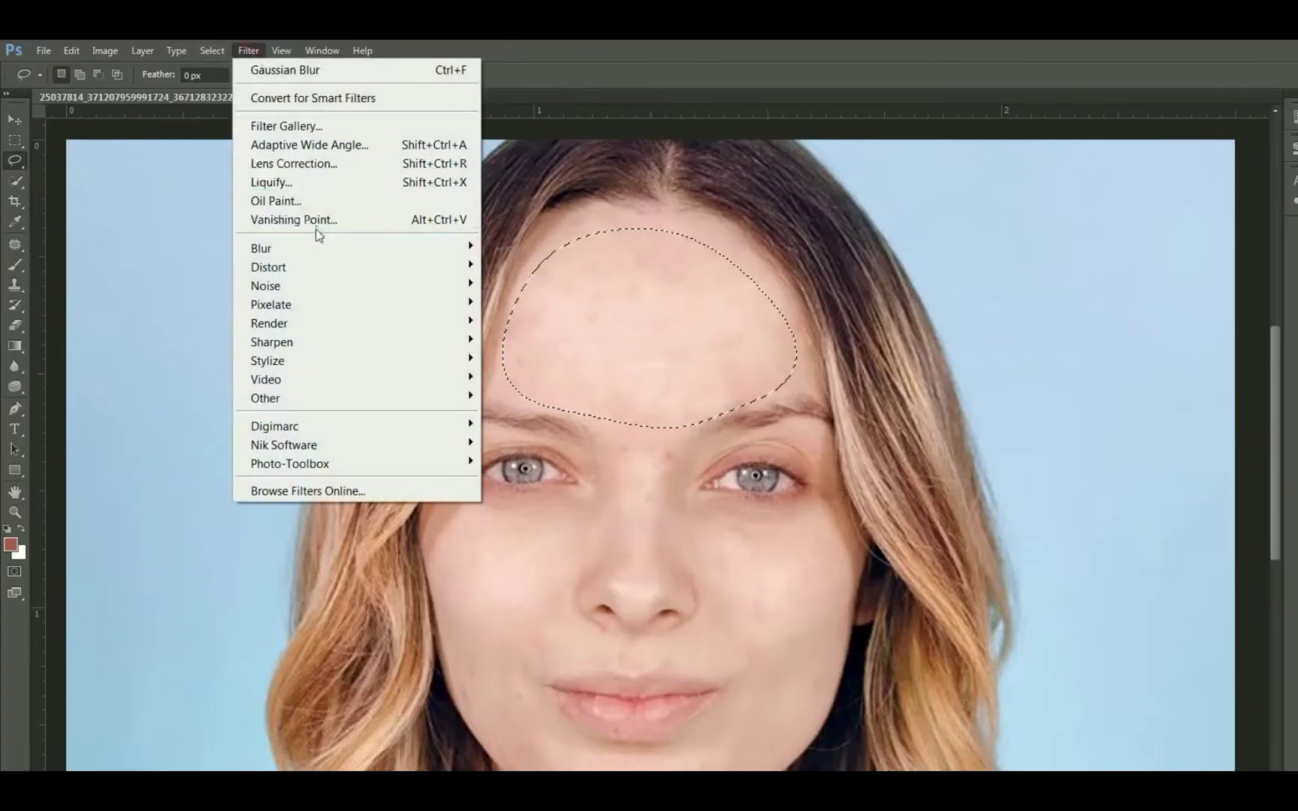
mouse_move(325, 248)
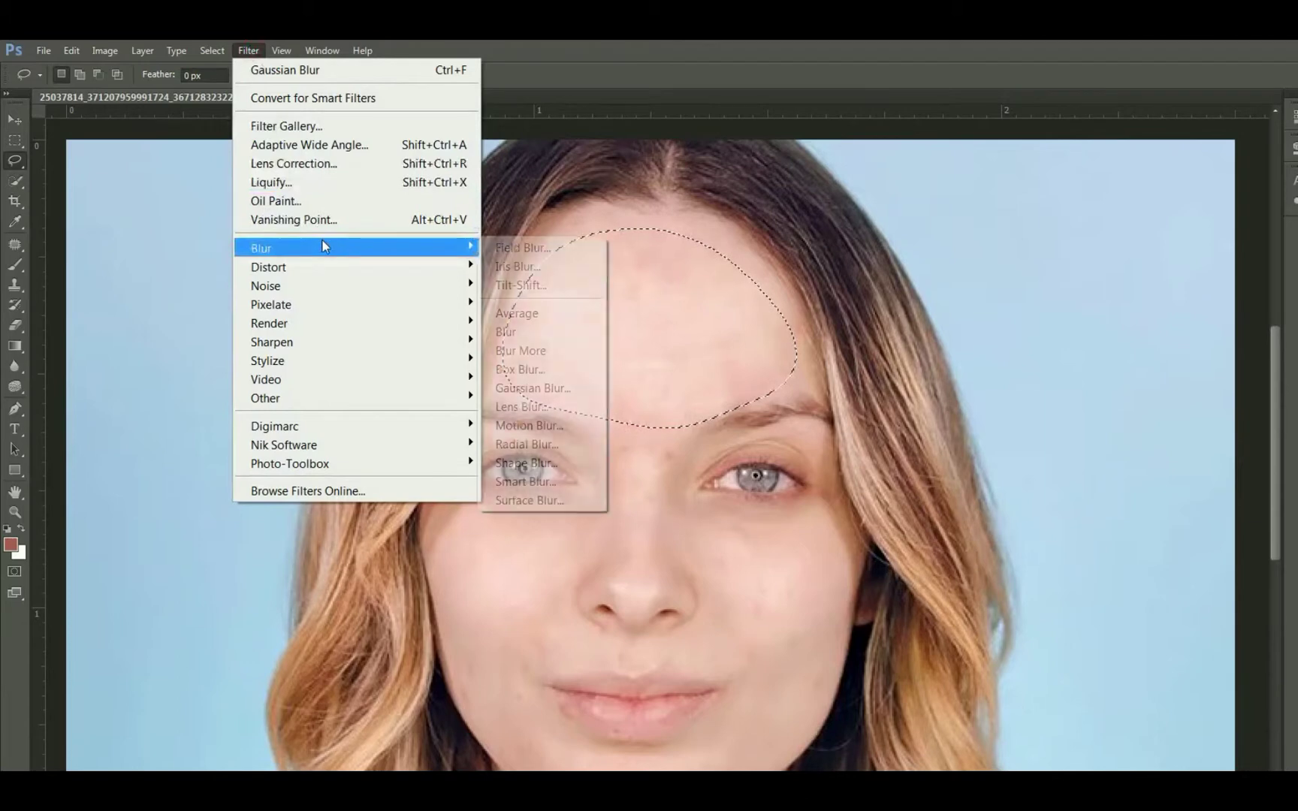
left_click(549, 399)
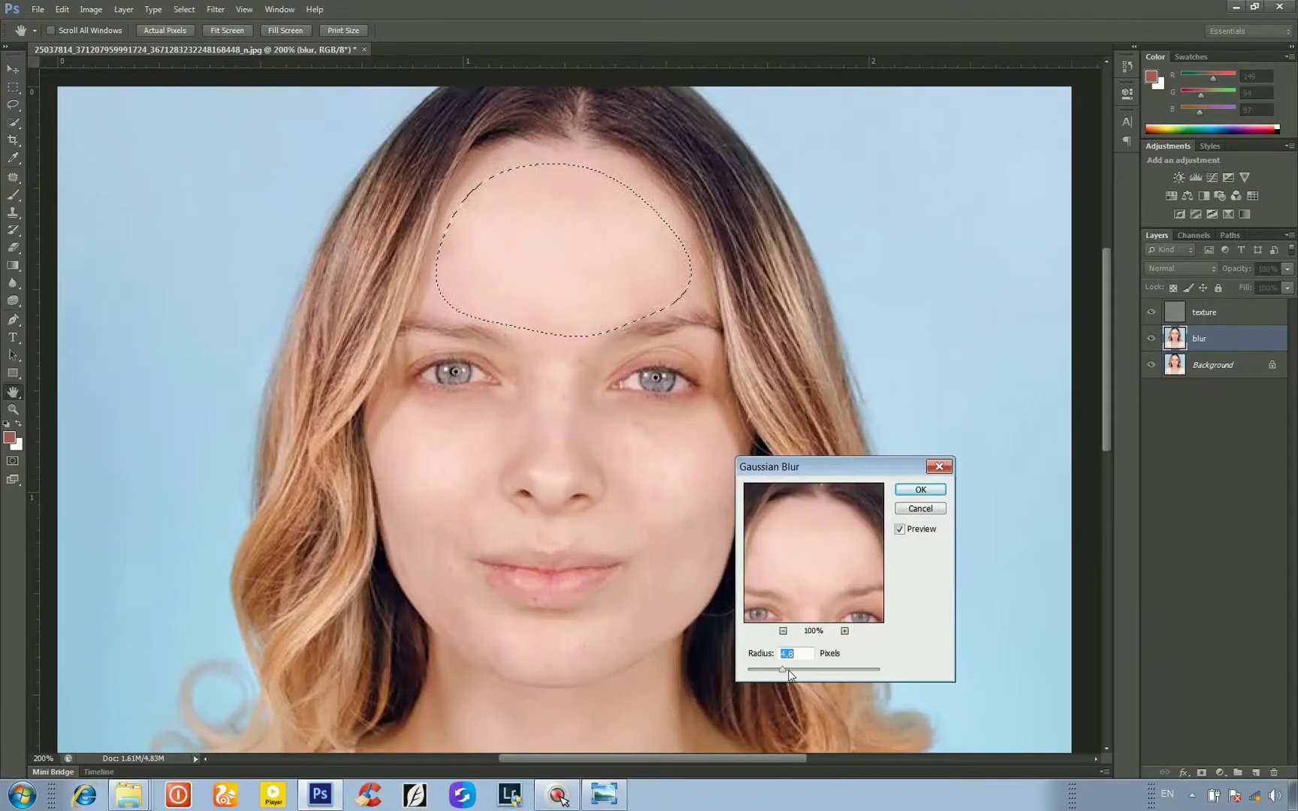
left_click_drag(790, 674, 781, 669)
left_click(929, 490)
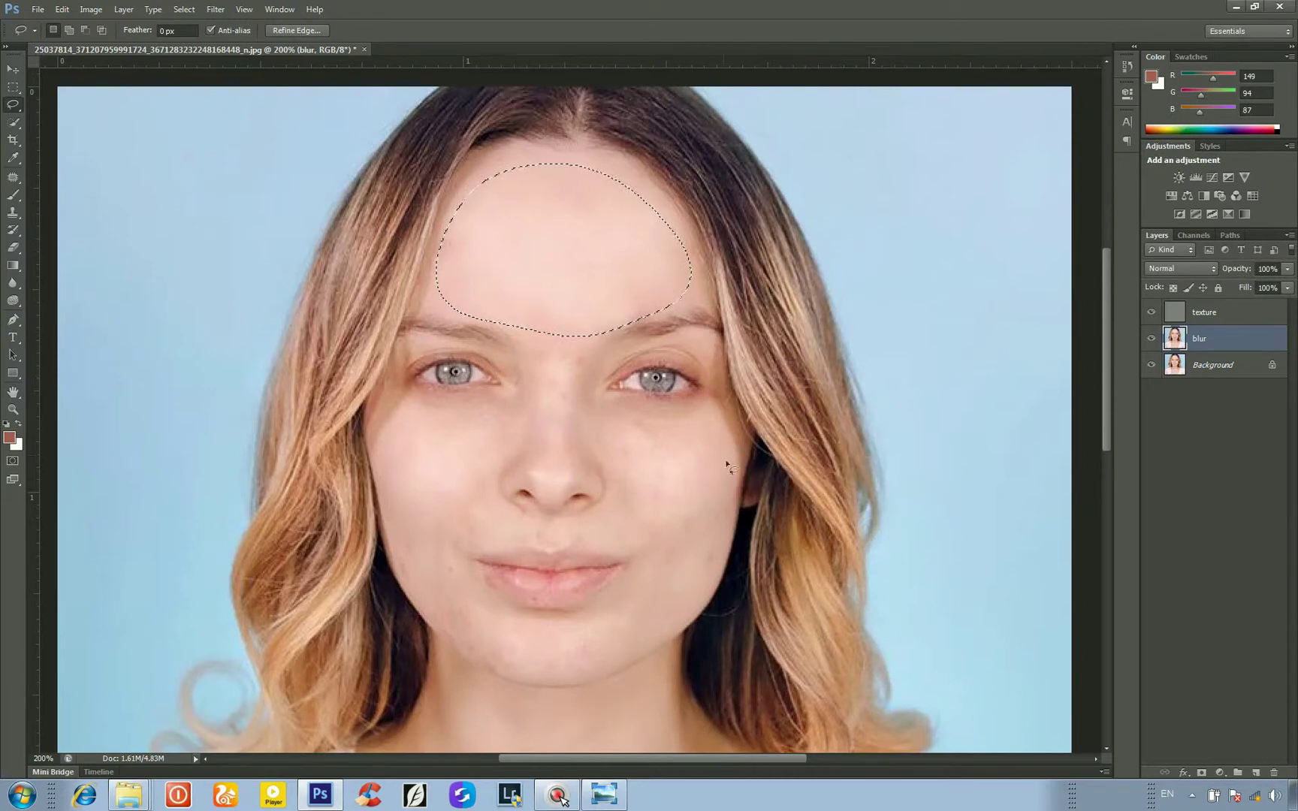
key("ctrl+d")
- Draw a freehand Lasso selection around both cheeks and the chin, leaving out the nose and lips
left_click_drag(612, 415, 611, 470)
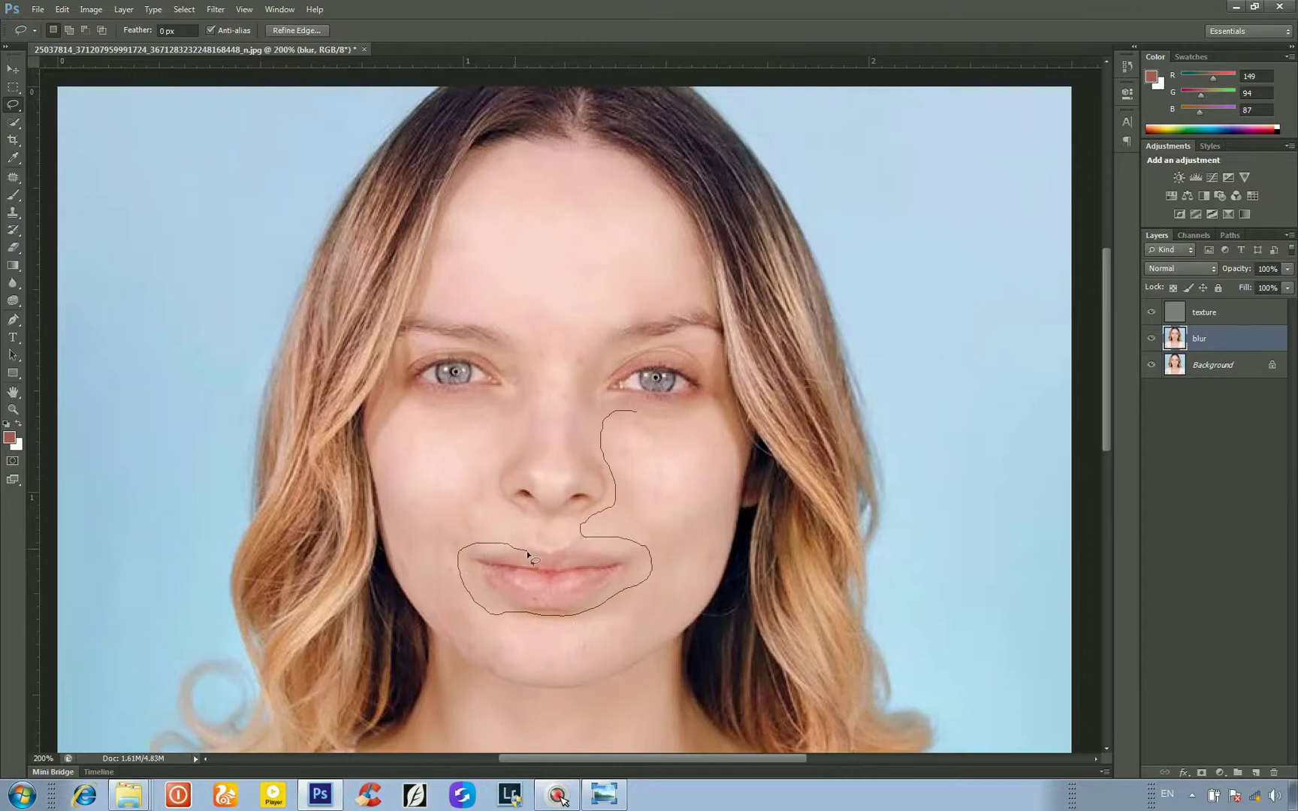
left_click_drag(561, 535, 501, 524)
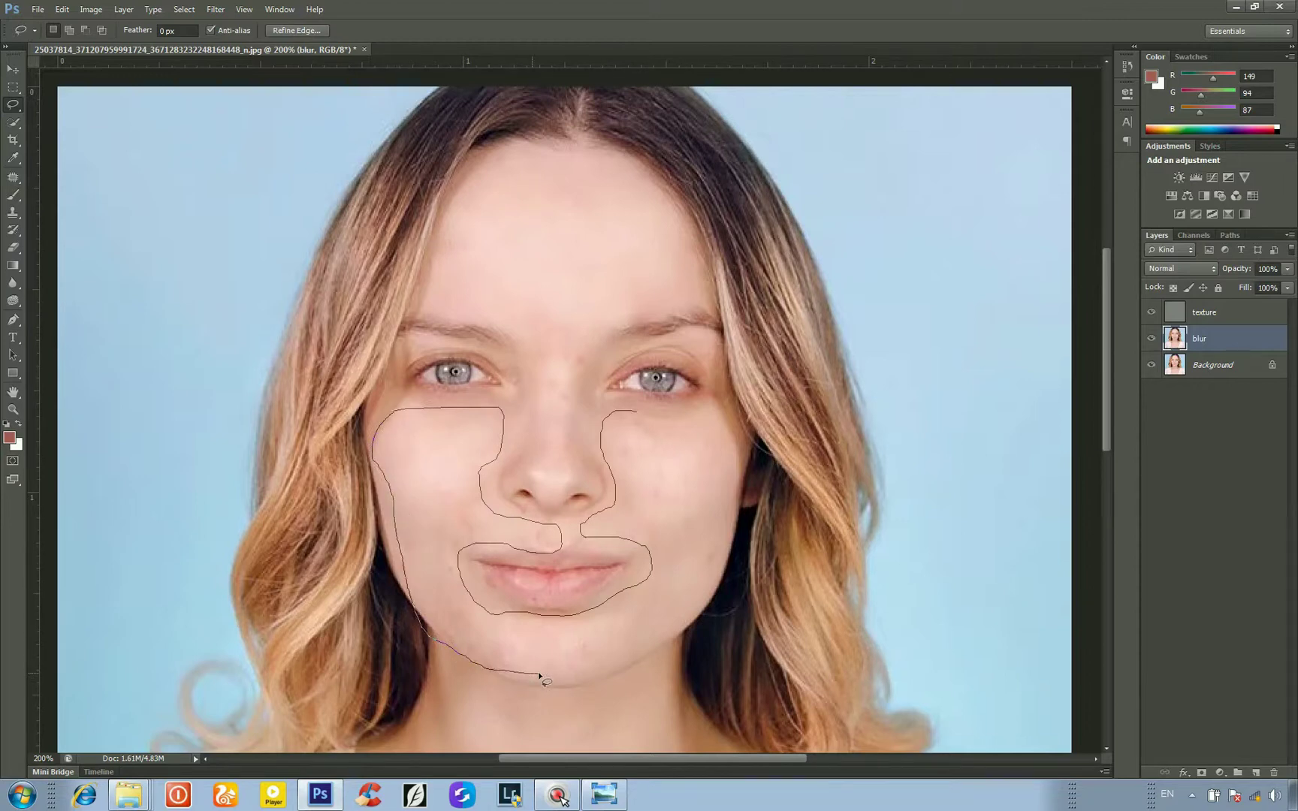
mouse_move(636, 653)
left_mouse_down()
mouse_move(721, 562)
mouse_move(732, 455)
mouse_move(714, 428)
mouse_move(624, 412)
left_mouse_up()
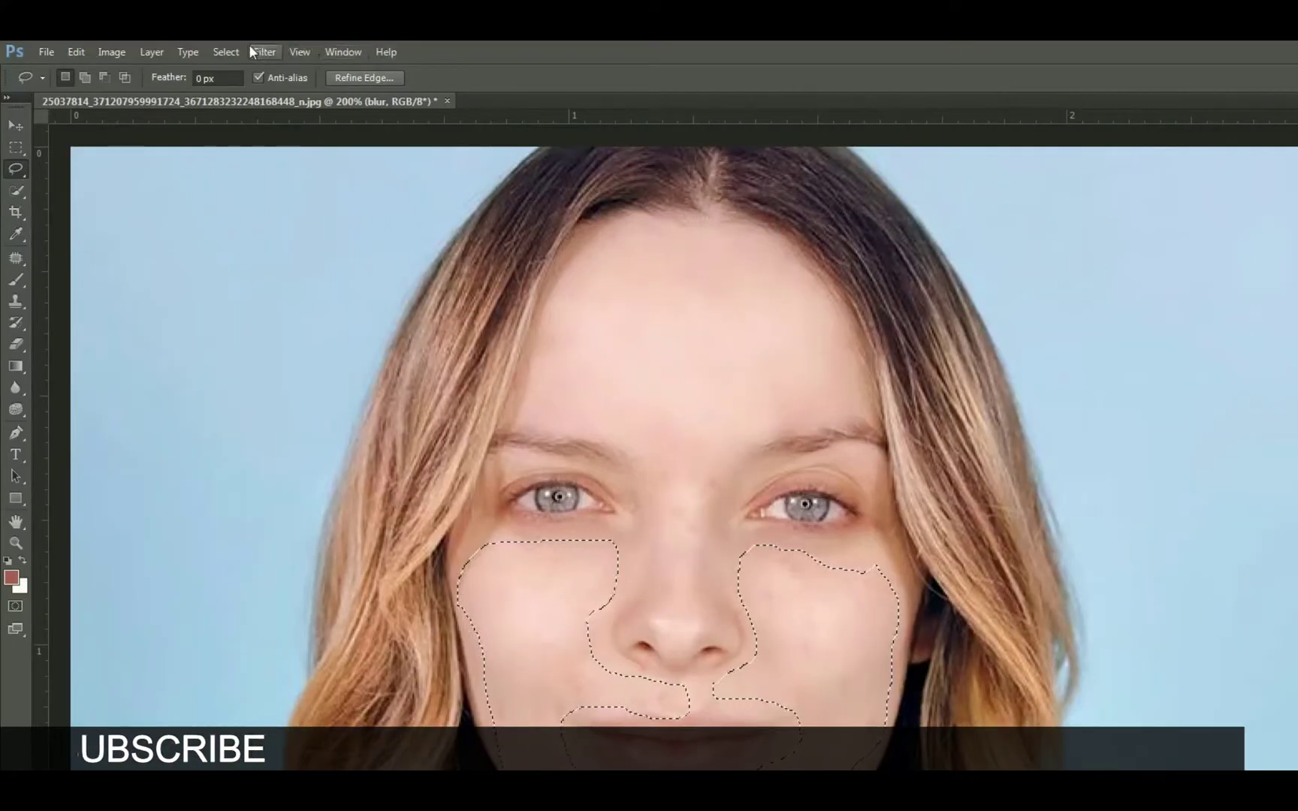
- Feather the cheek and chin selection by 15 pixels
left_click(226, 52)
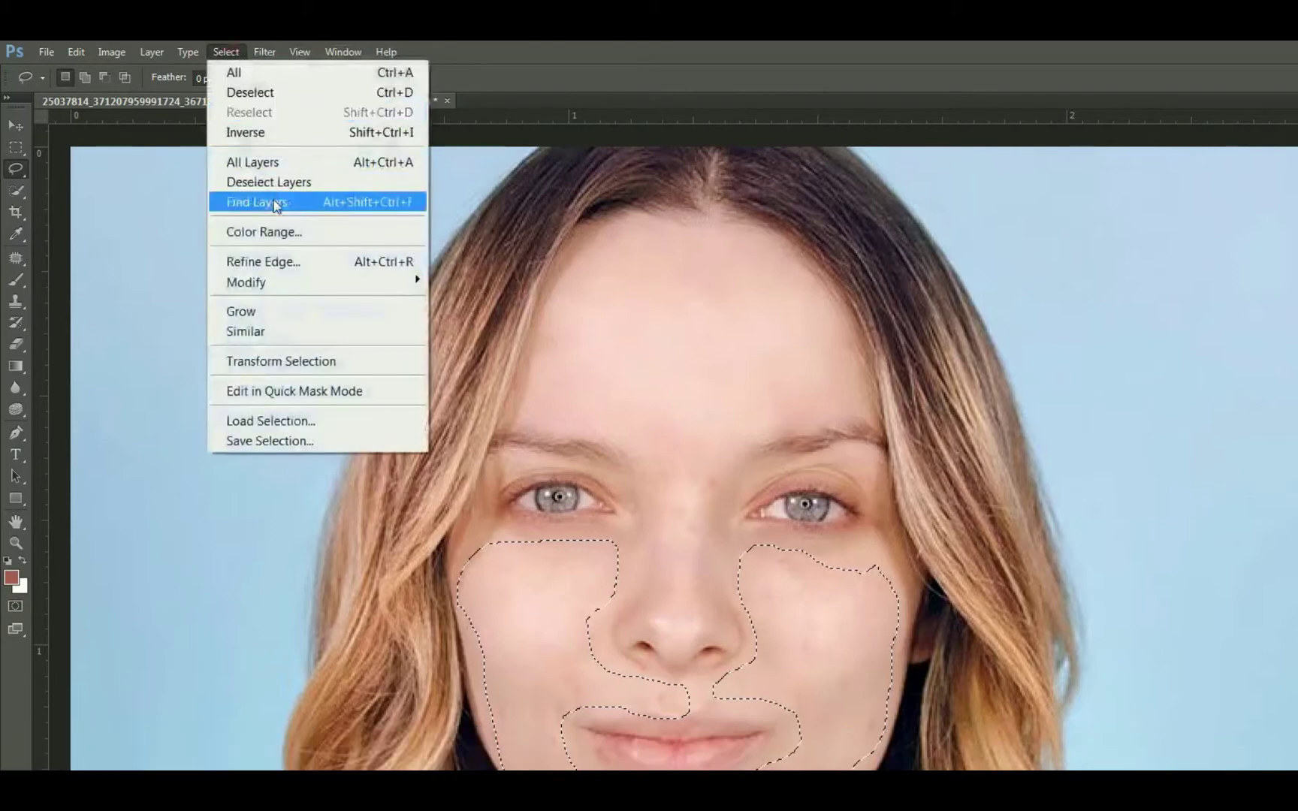
mouse_move(301, 290)
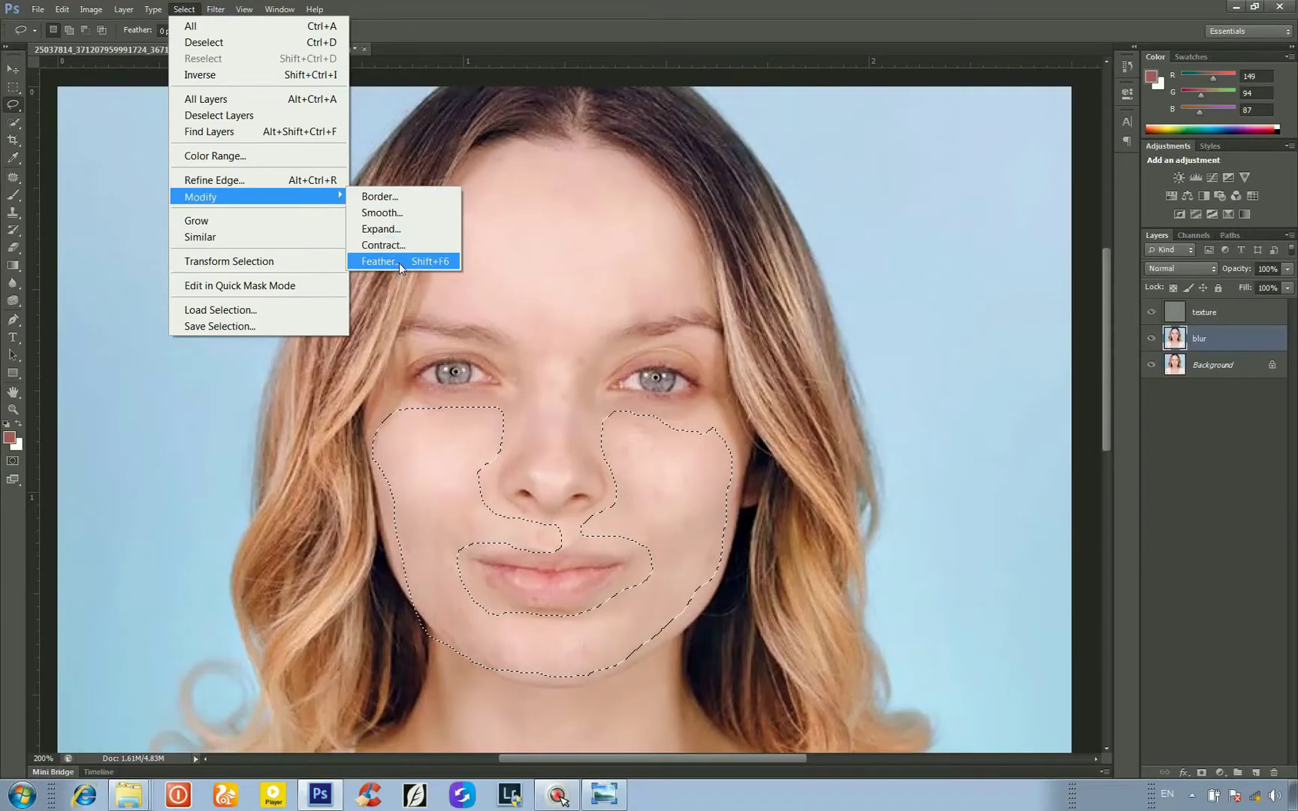
left_click(467, 361)
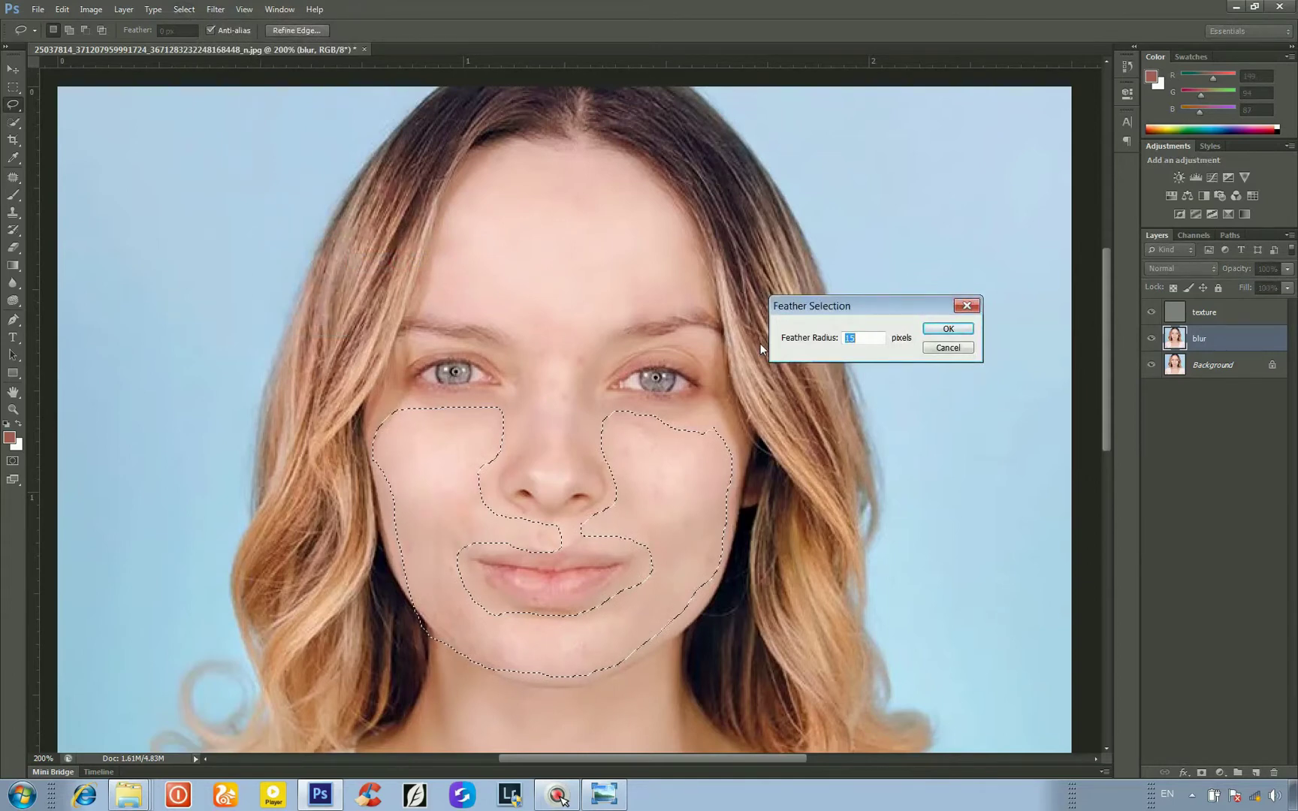
left_click(950, 330)
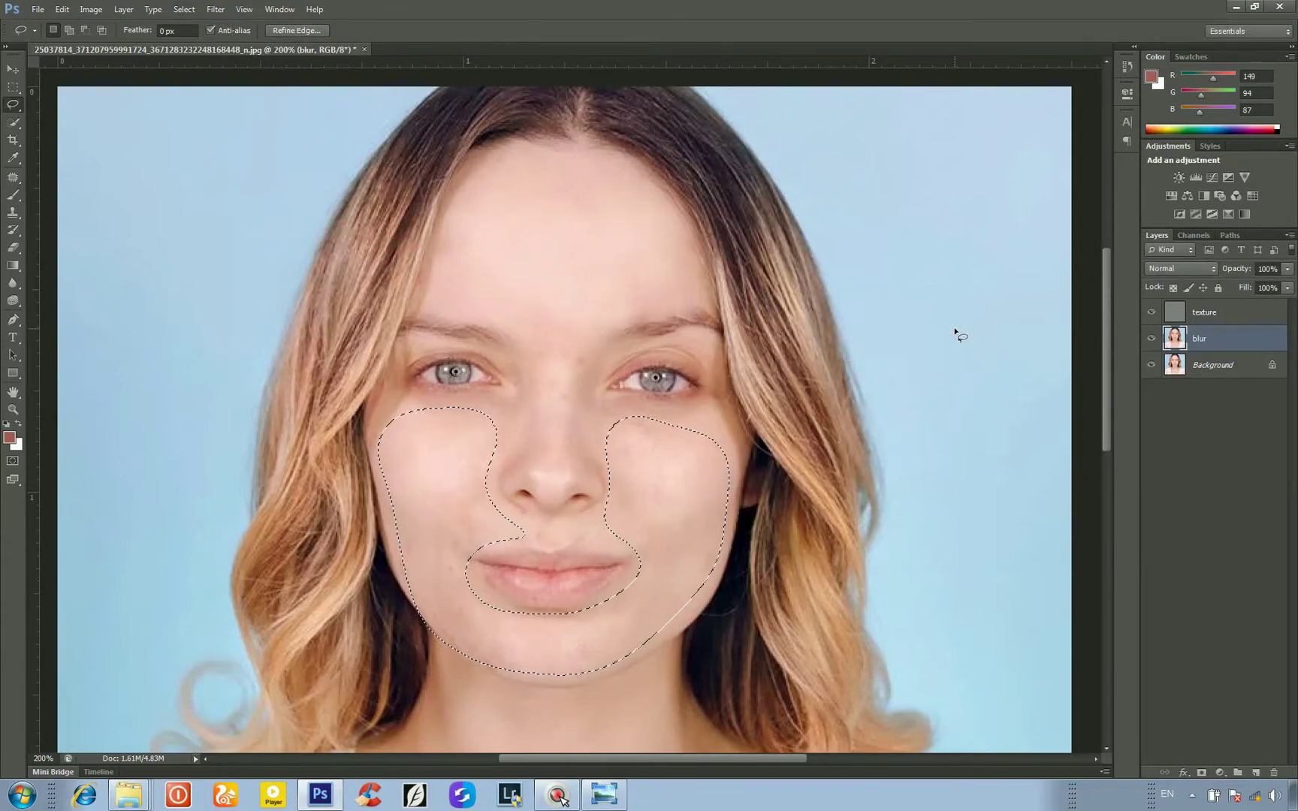
- Smooth the selected cheeks and chin with a 4.7 pixel Gaussian Blur and clear the selection
left_click(225, 9)
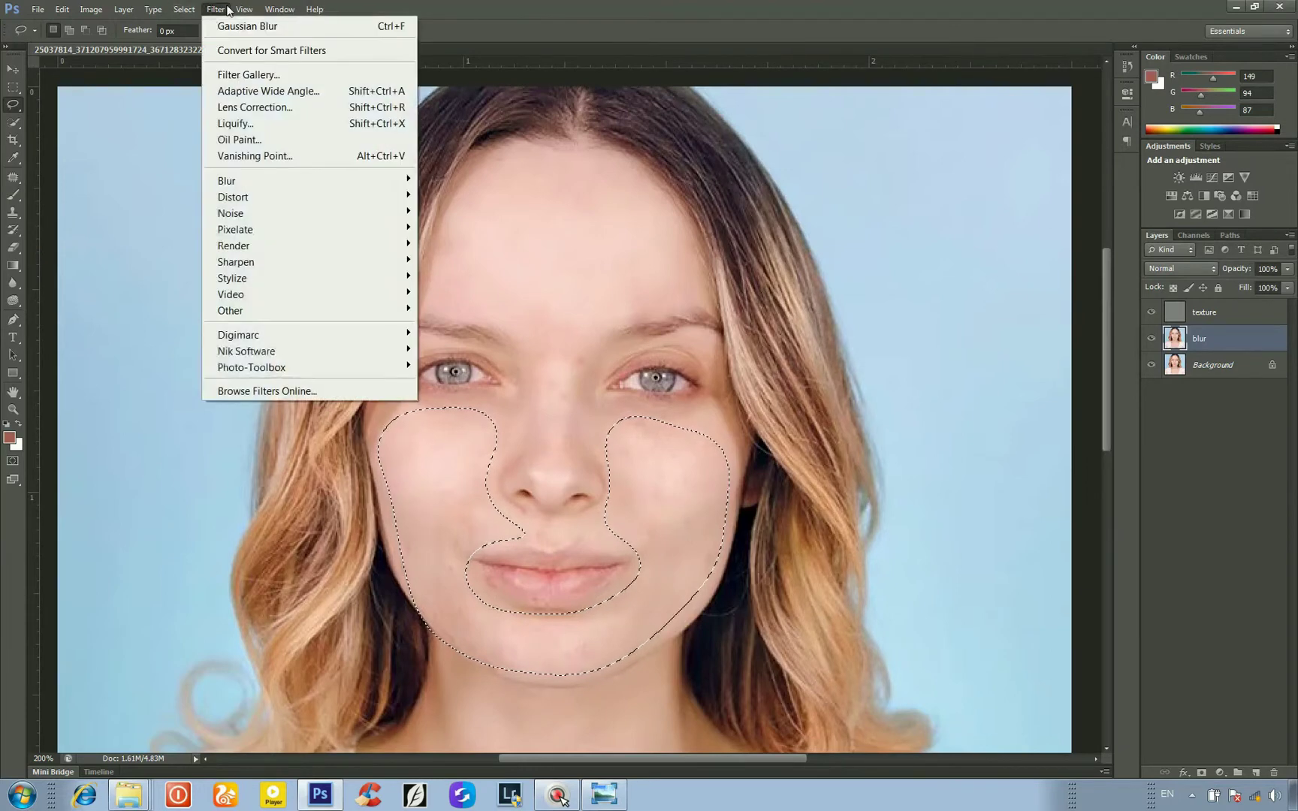
mouse_move(276, 180)
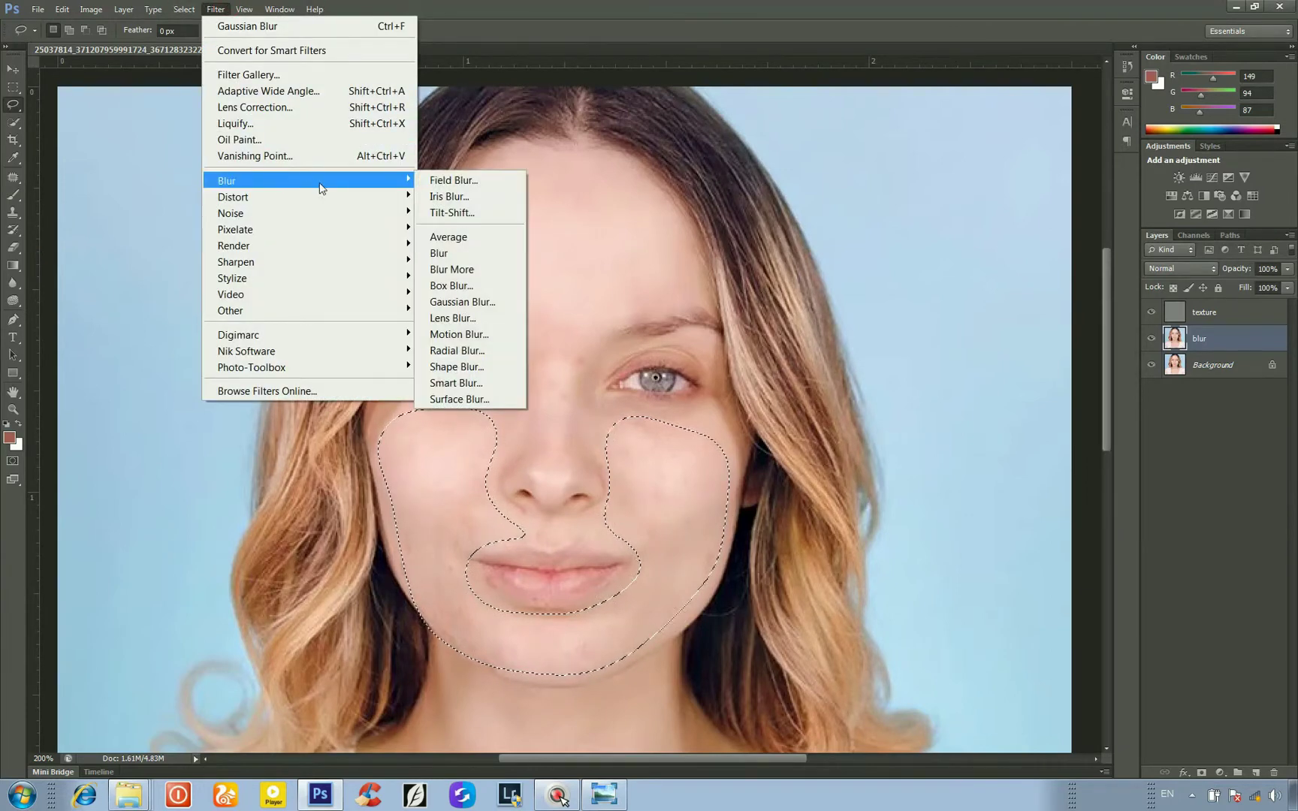
left_click(481, 302)
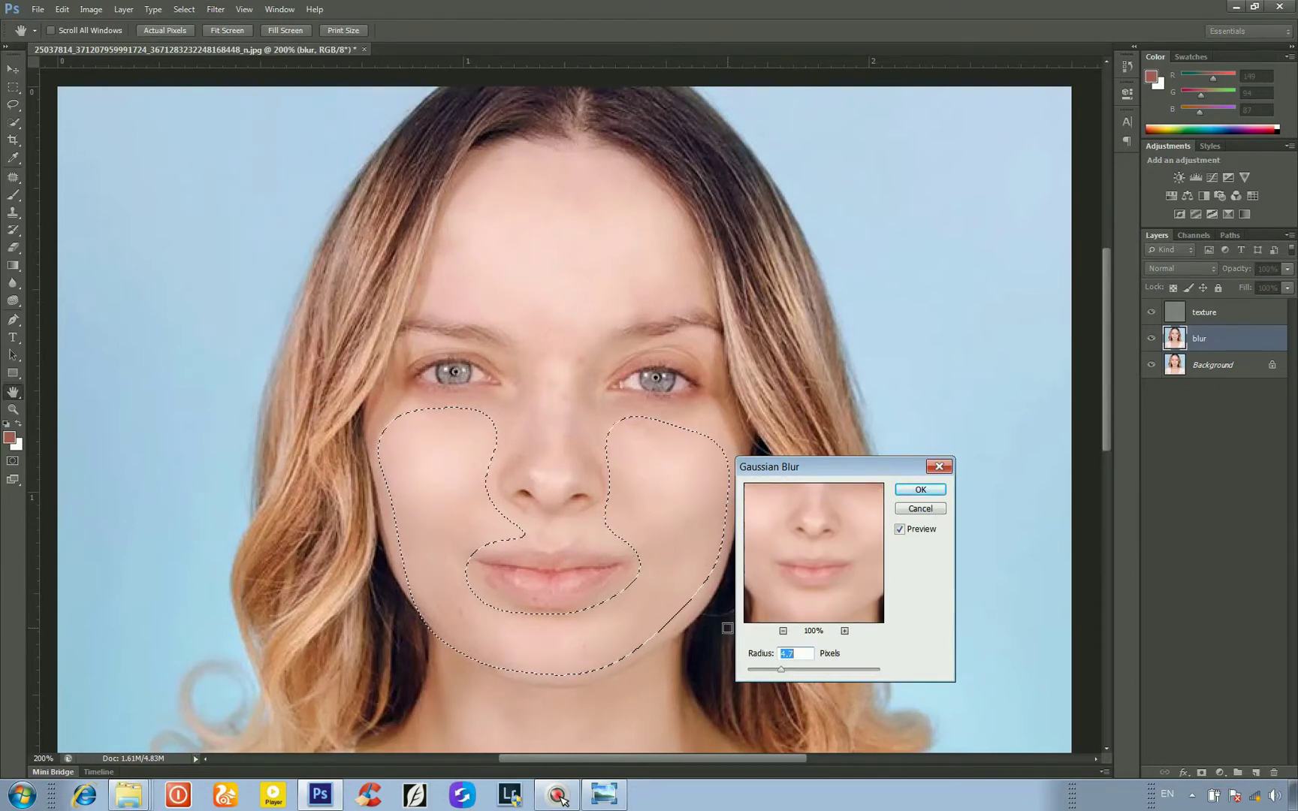
left_click(921, 492)
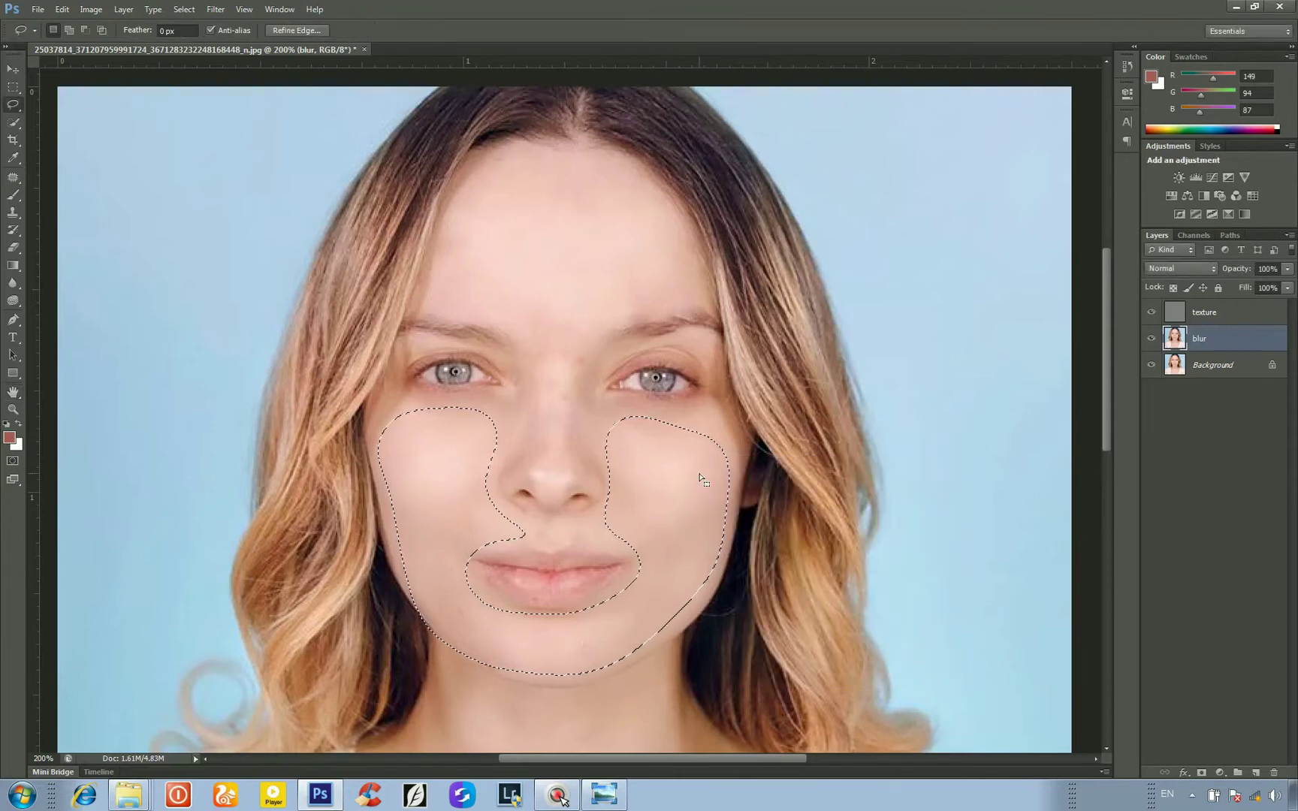
key("ctrl+d")
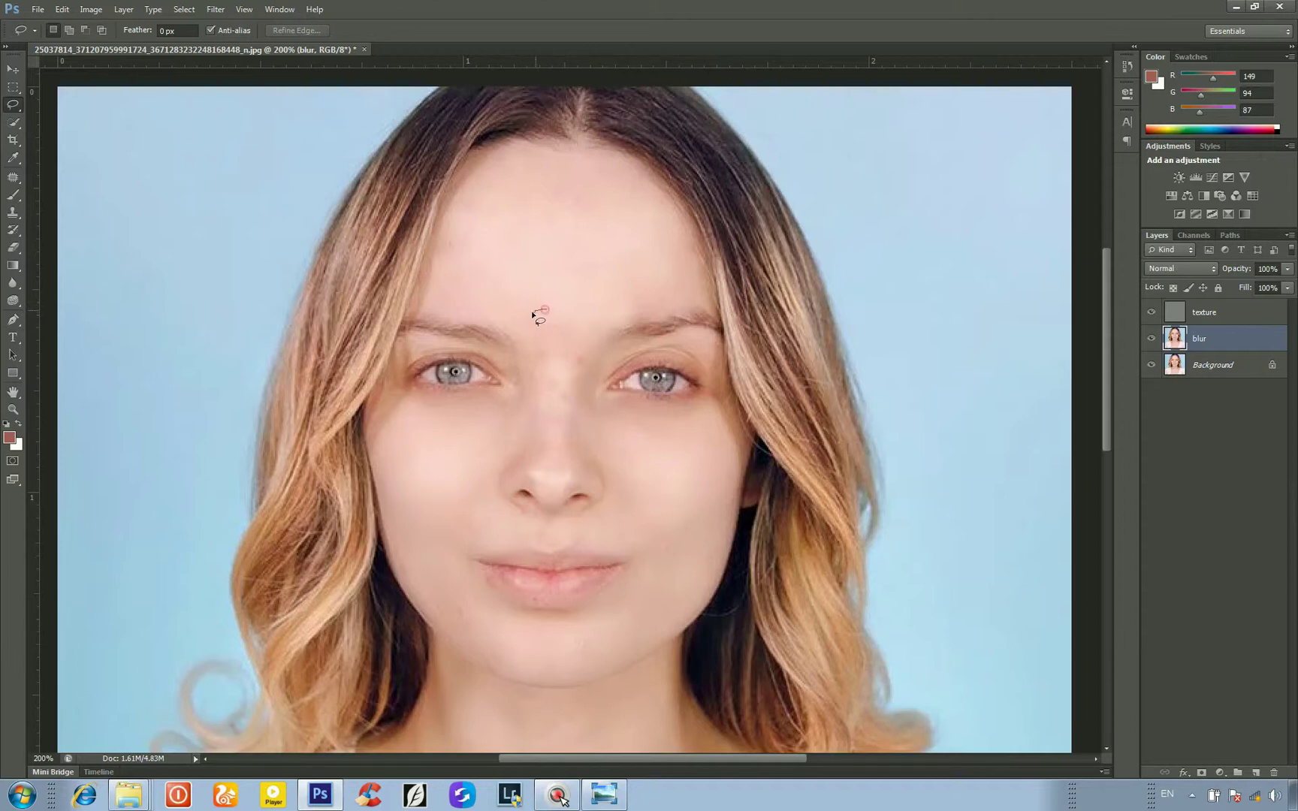
- Lasso the bridge of the nose from between the eyebrows to just above the nostrils and feather the selection by 10 pixels
left_click_drag(532, 314, 545, 365)
left_click_drag(537, 322, 533, 316)
left_click(184, 9)
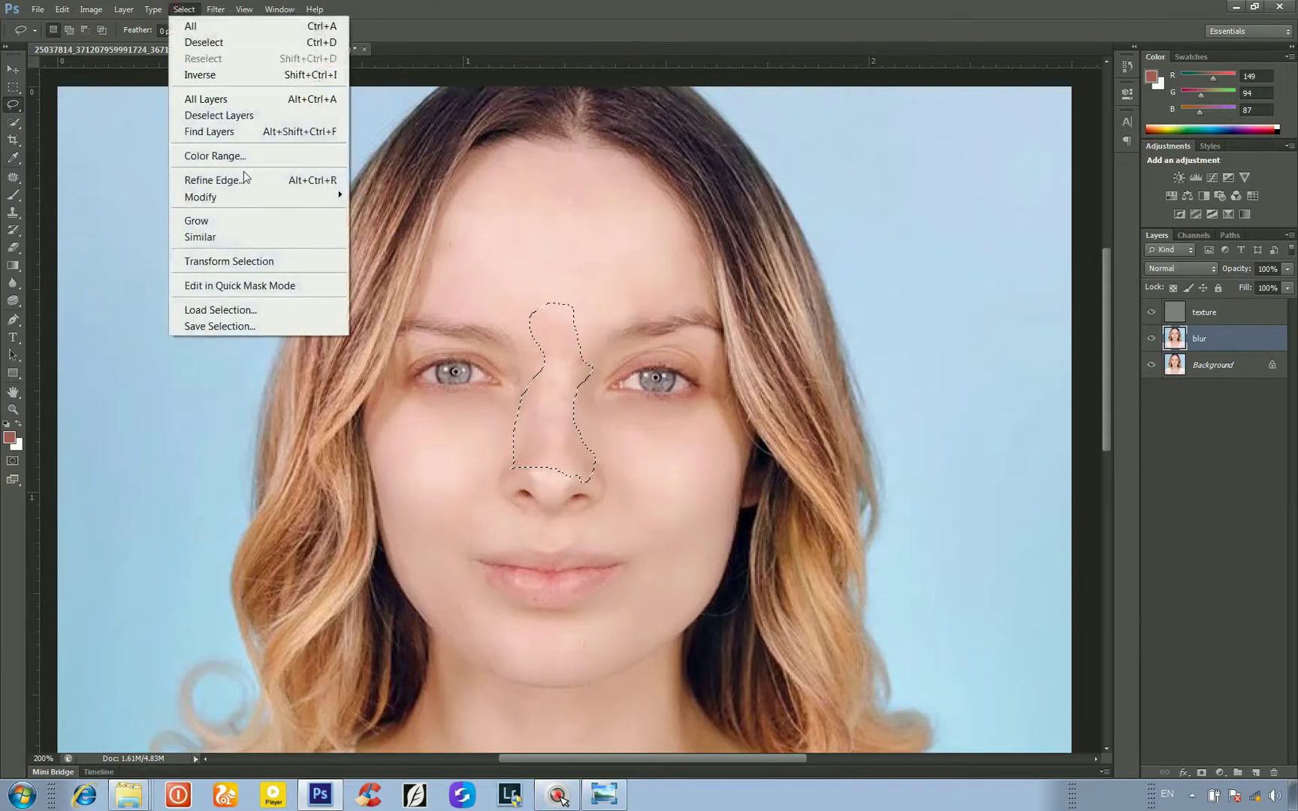
mouse_move(339, 198)
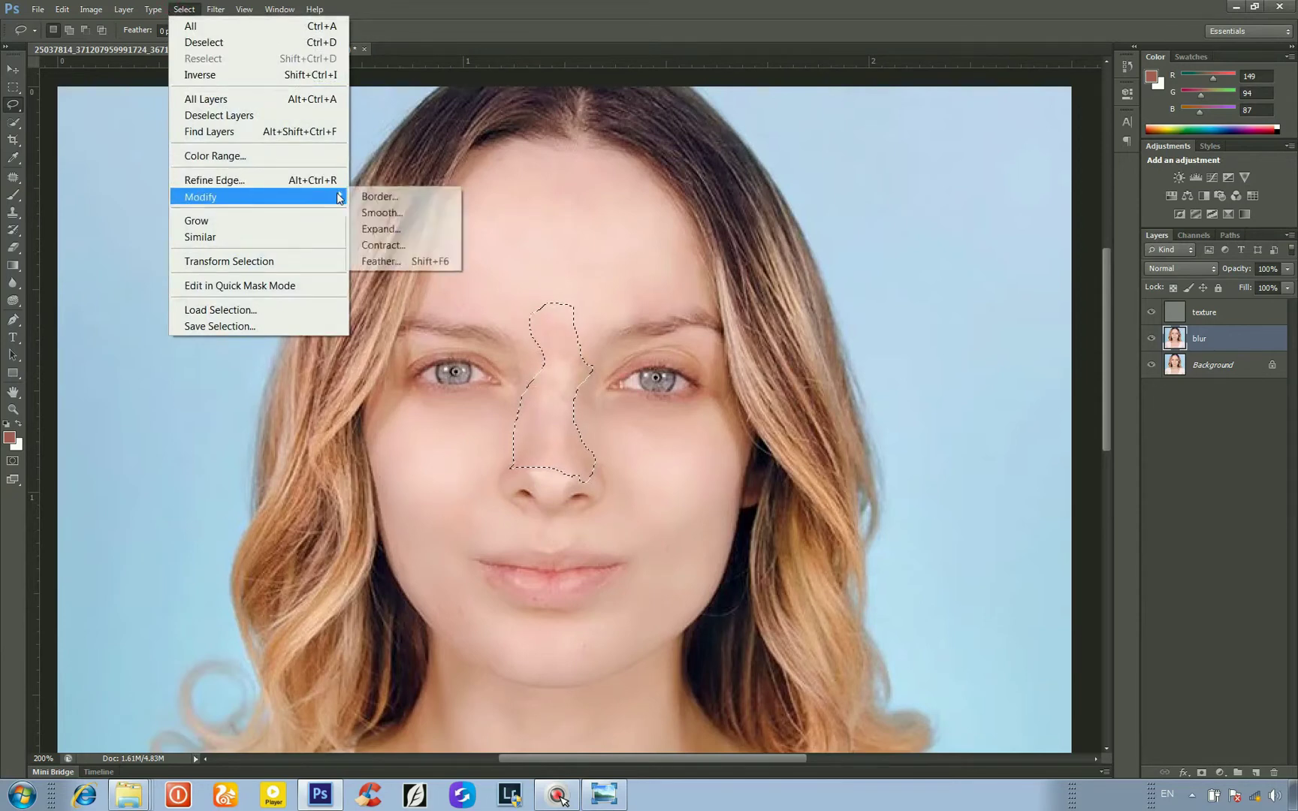
left_click(388, 261)
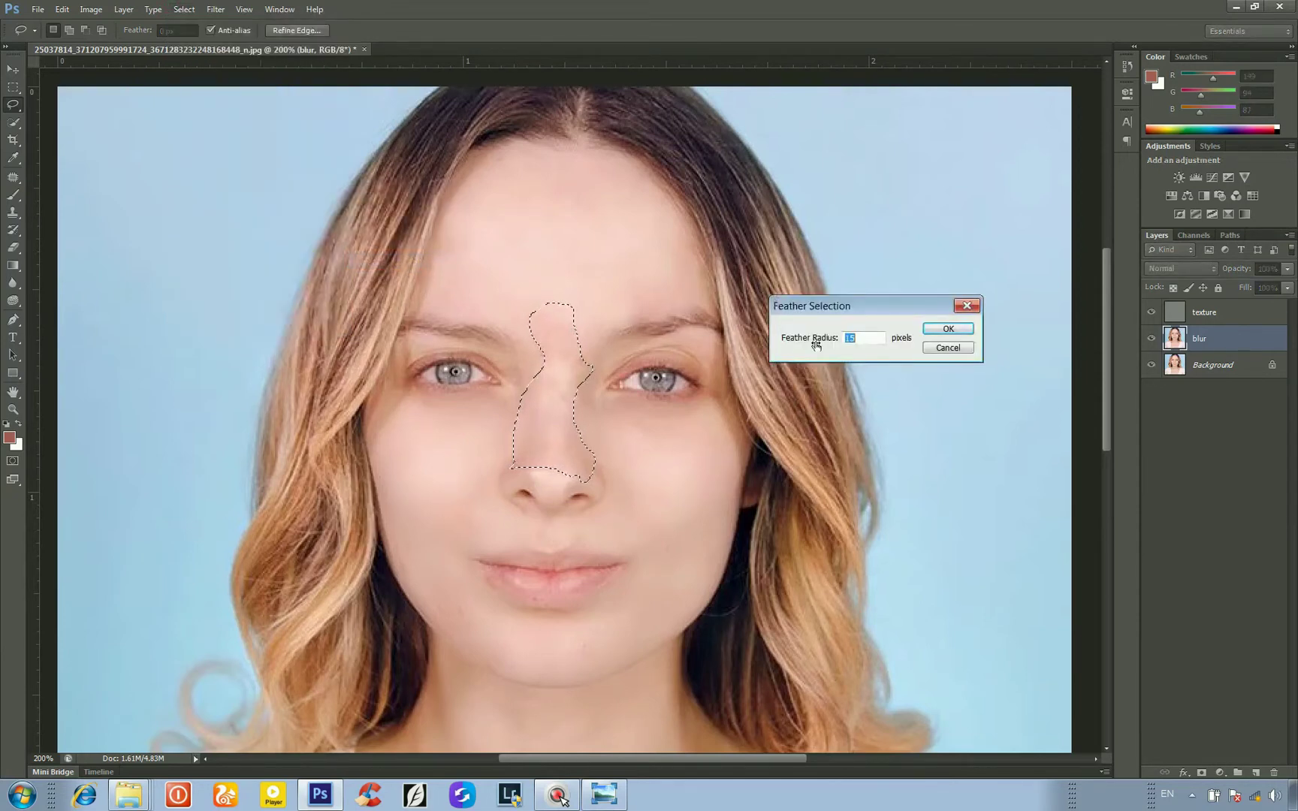
type("10")
left_click(948, 329)
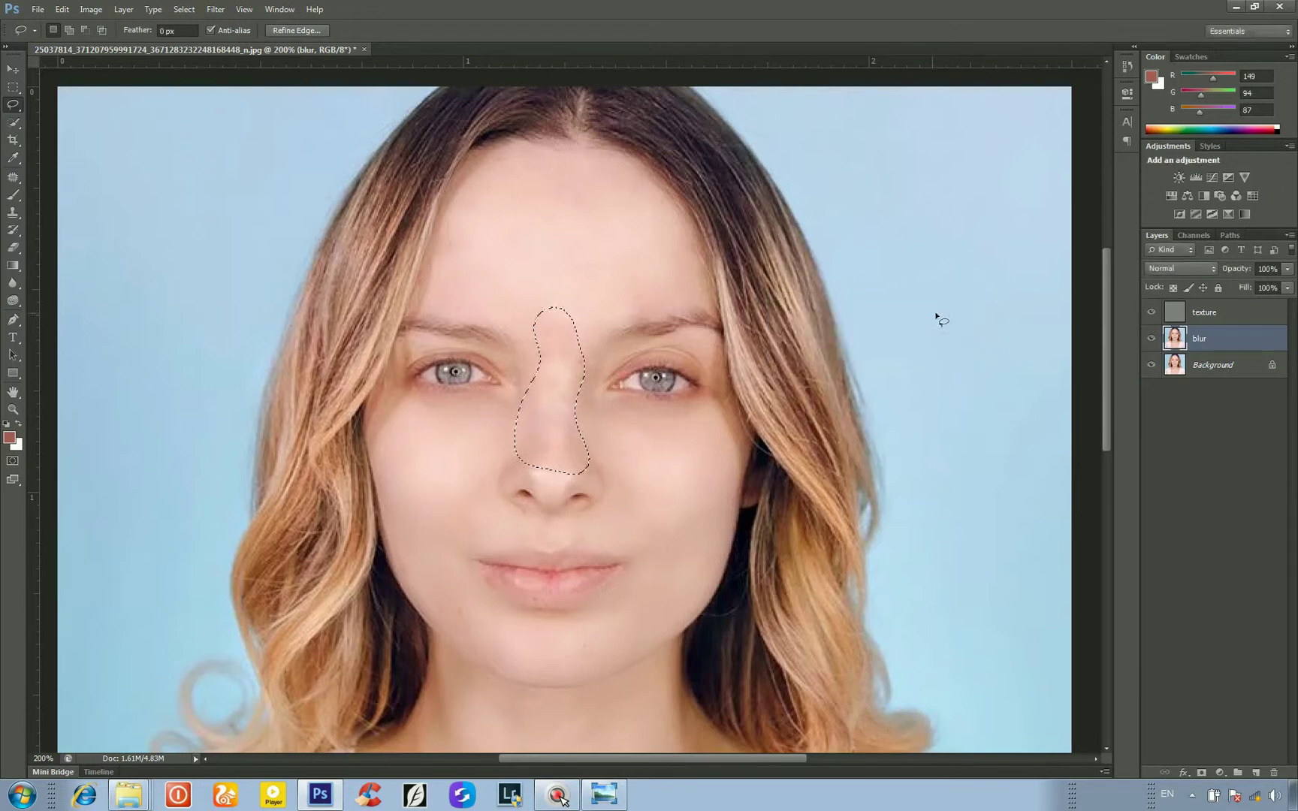
- Smooth the selected nose bridge with a 4.7 pixel Gaussian Blur and clear the selection
left_click(215, 9)
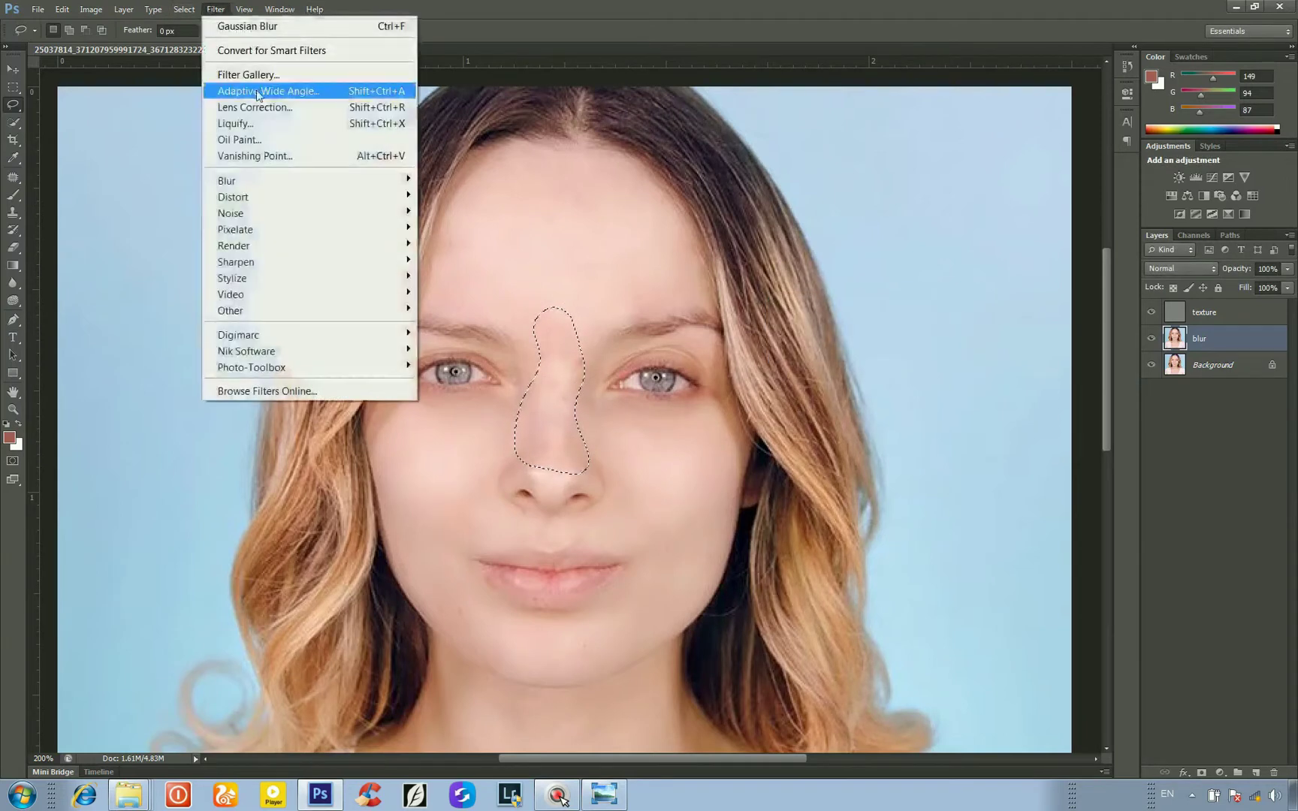
mouse_move(297, 180)
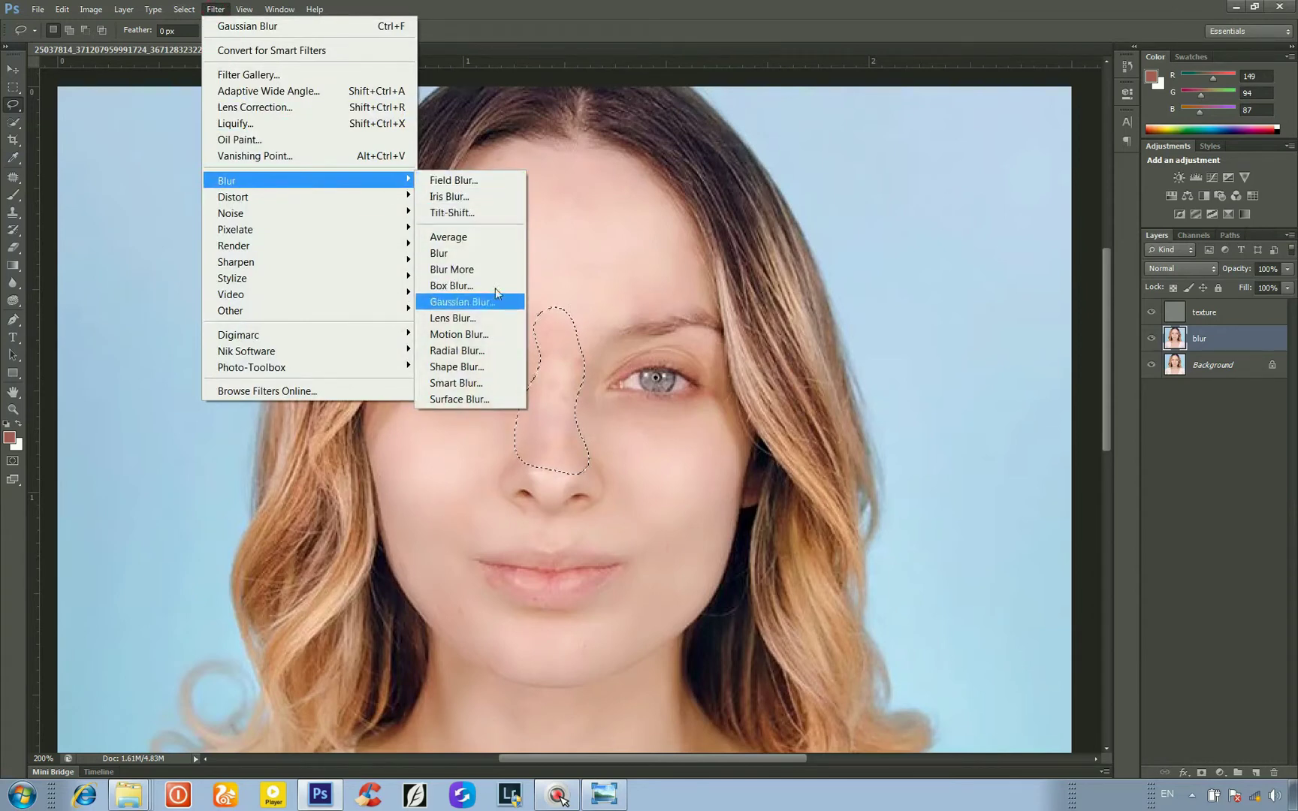
left_click(462, 302)
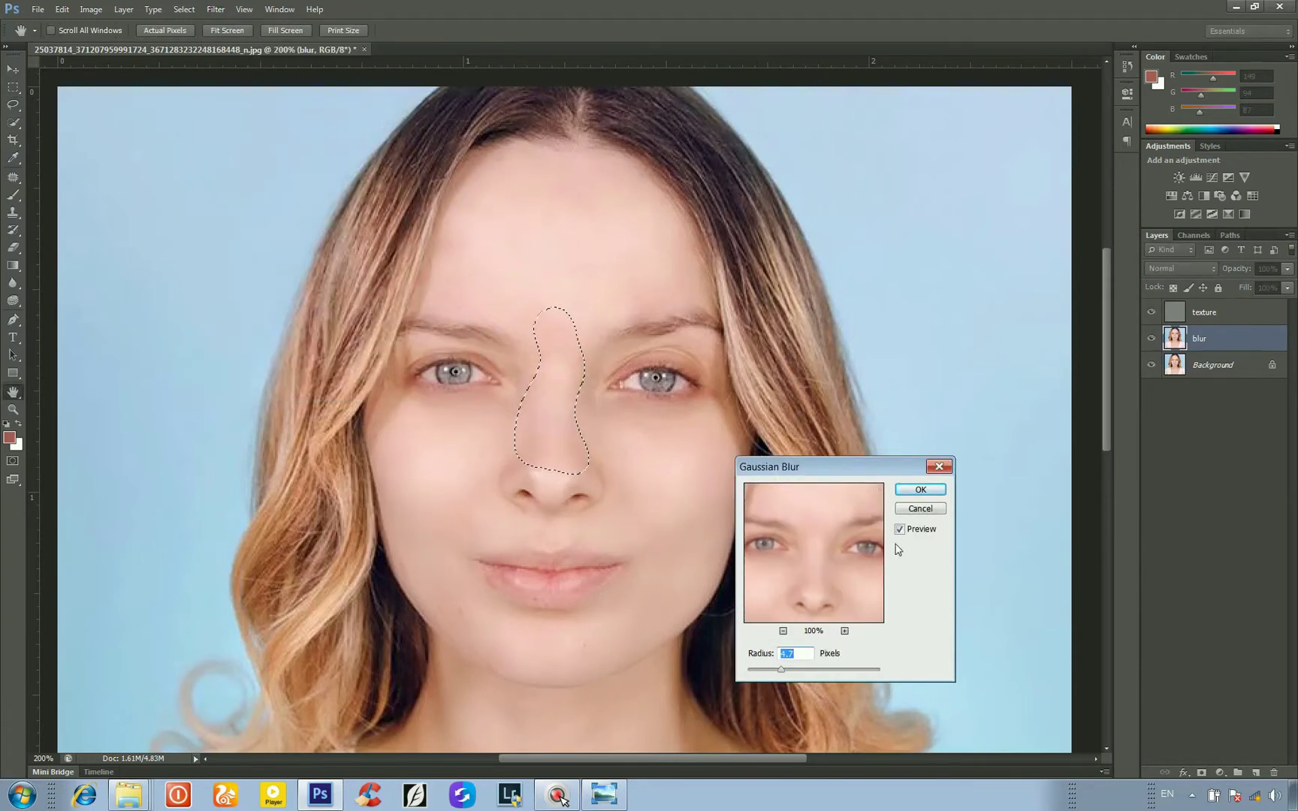
left_click(922, 492)
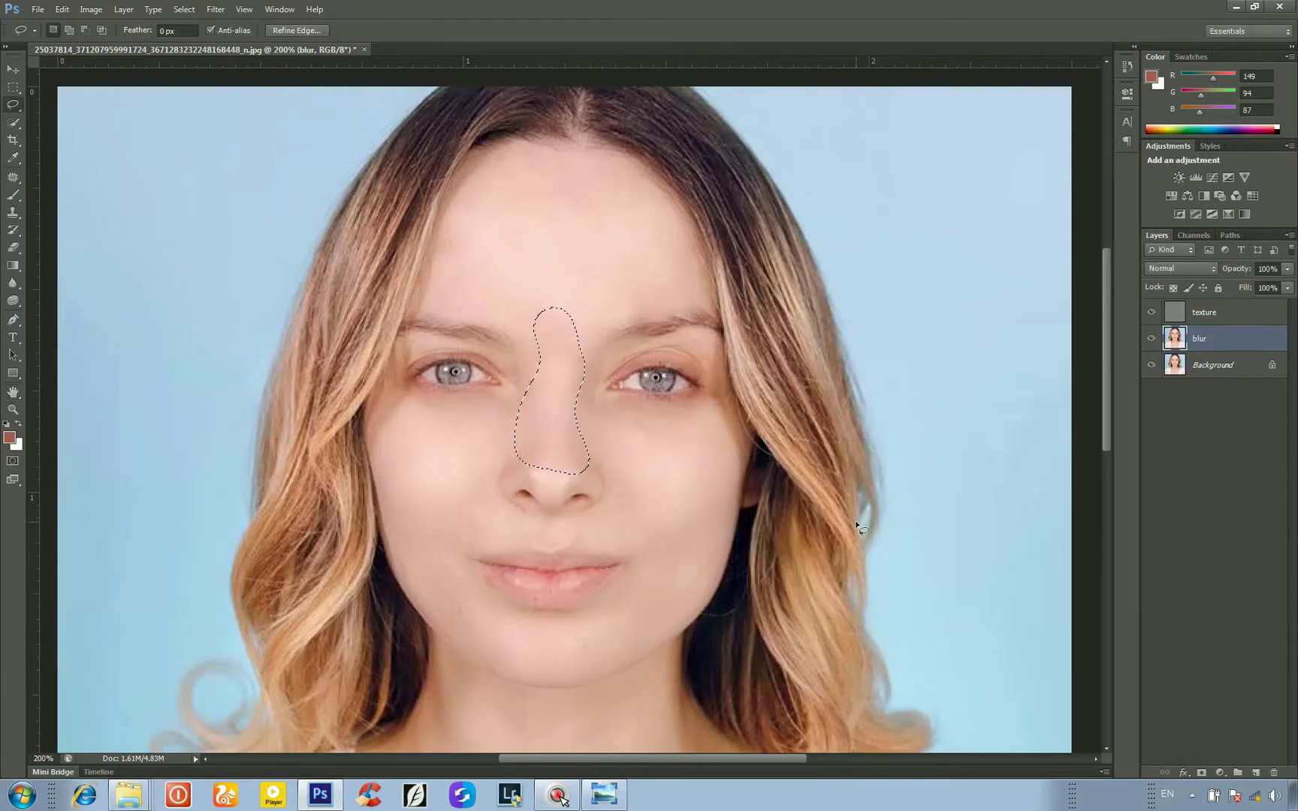
key("ctrl+d")
- Examine the smoothed skin on the whole portrait and on the face at 200% zoom
key("ctrl+minus")
key("ctrl+minus")
key("ctrl+plus")
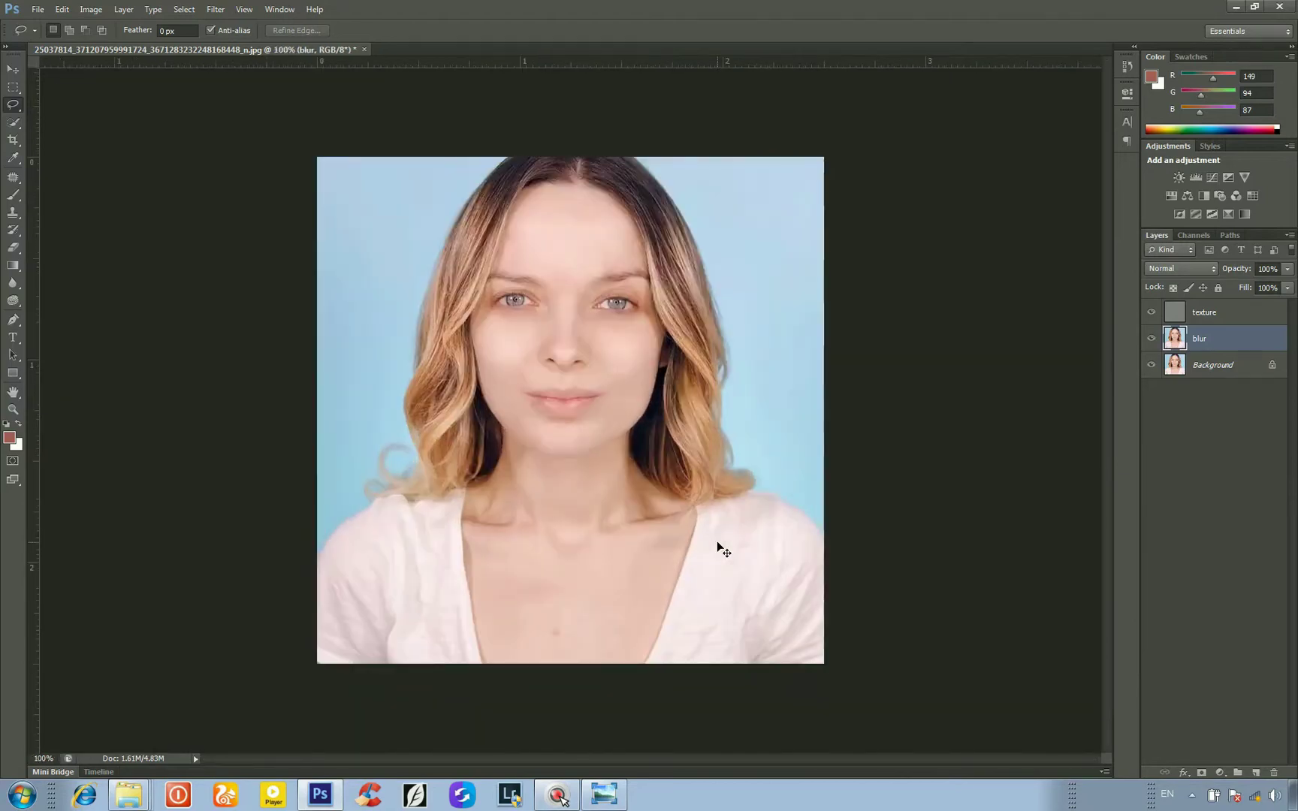
key("ctrl+plus")
key("h")
left_click_drag(716, 541, 730, 695)
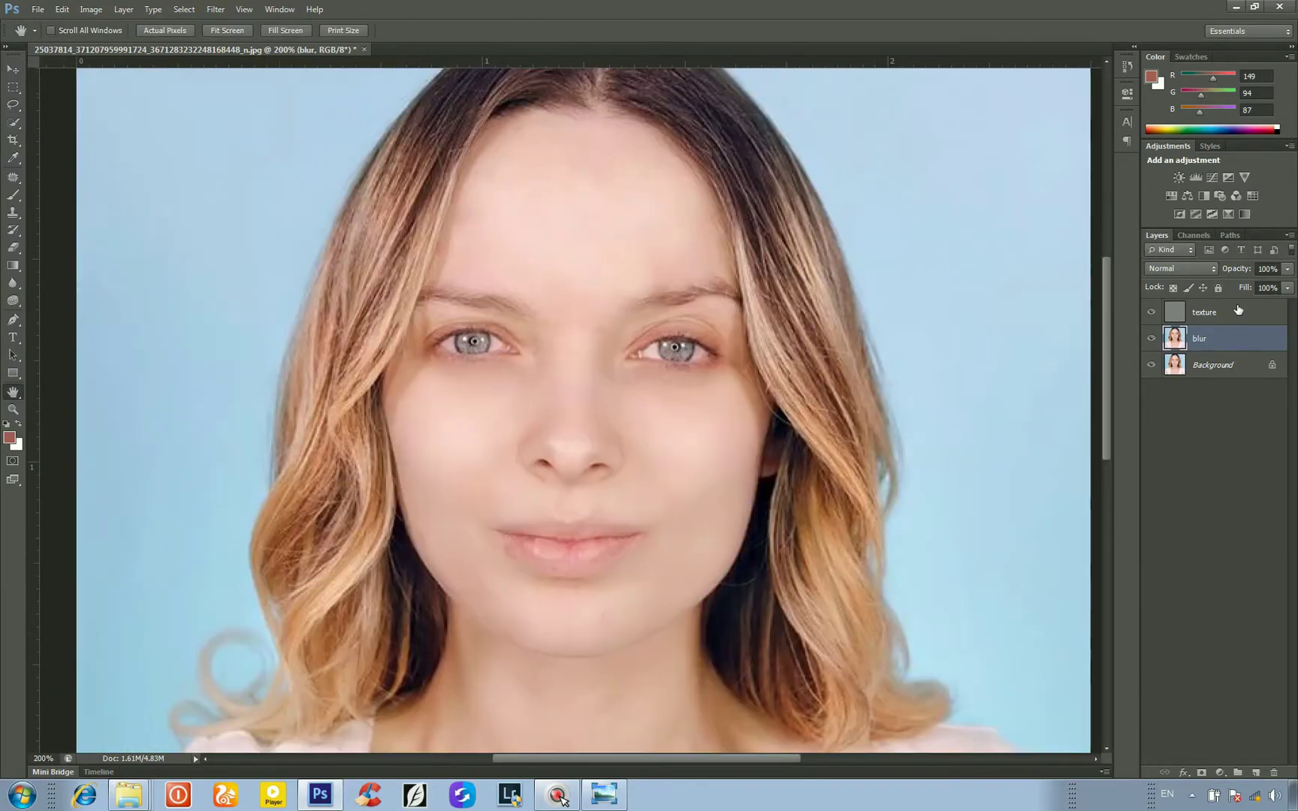
- Patch the uneven skin above the eyebrow beside the nose bridge on the texture layer, using smoother mid-forehead skin, and clear the selection
left_click(1236, 310)
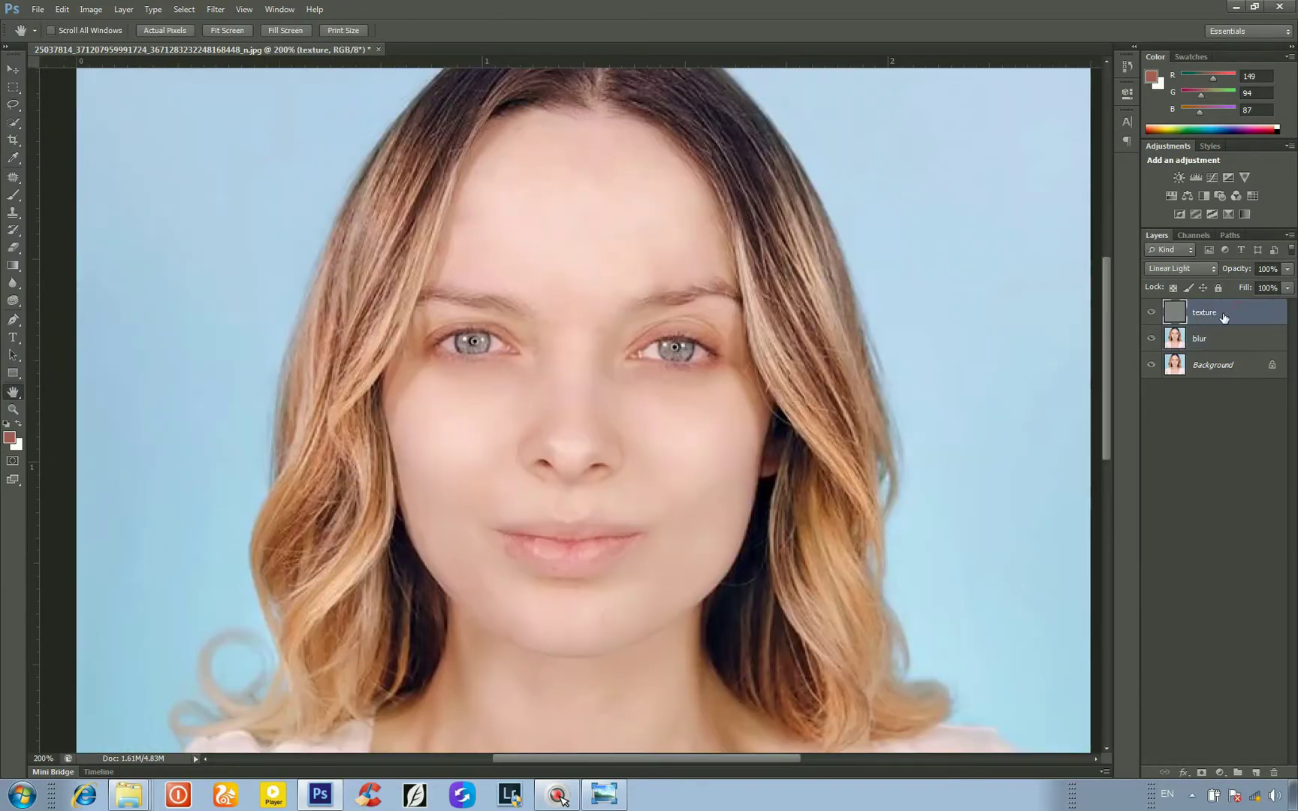
left_click(13, 178)
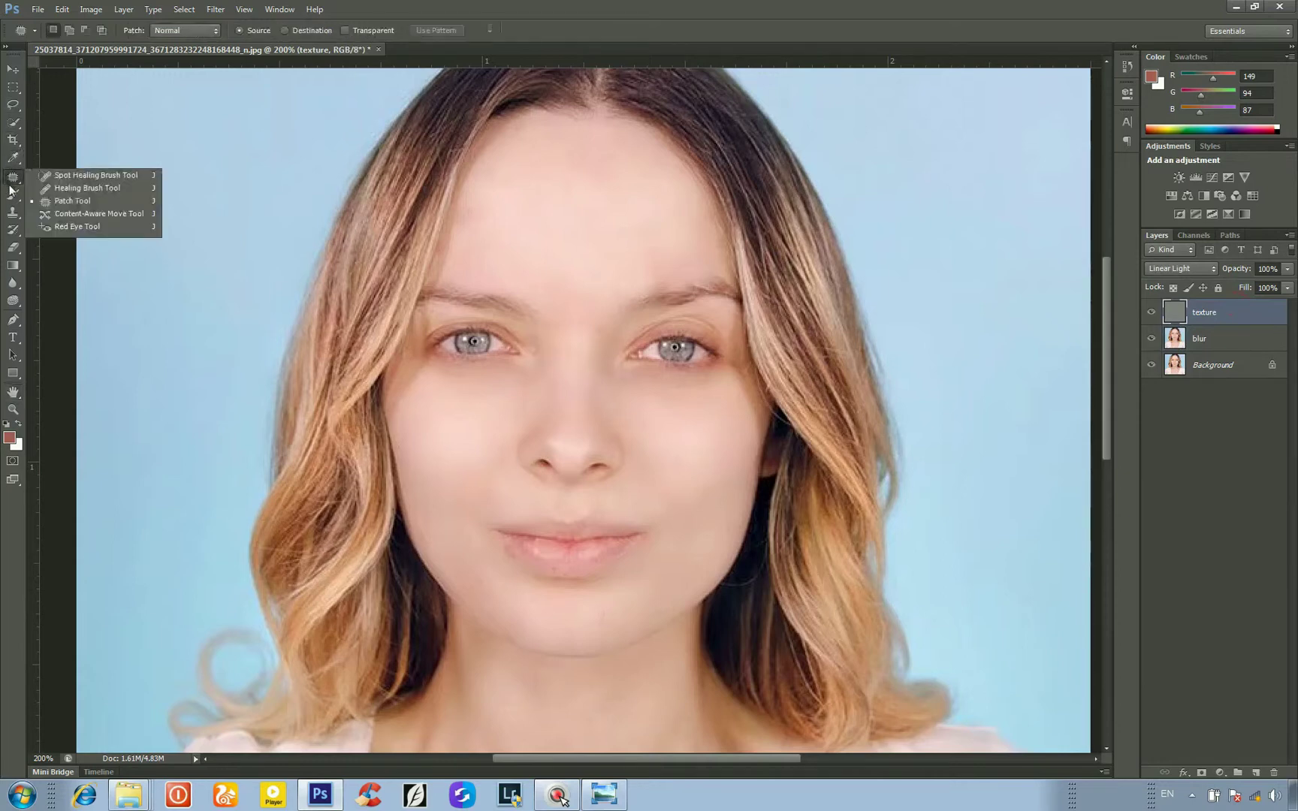
left_click(563, 216)
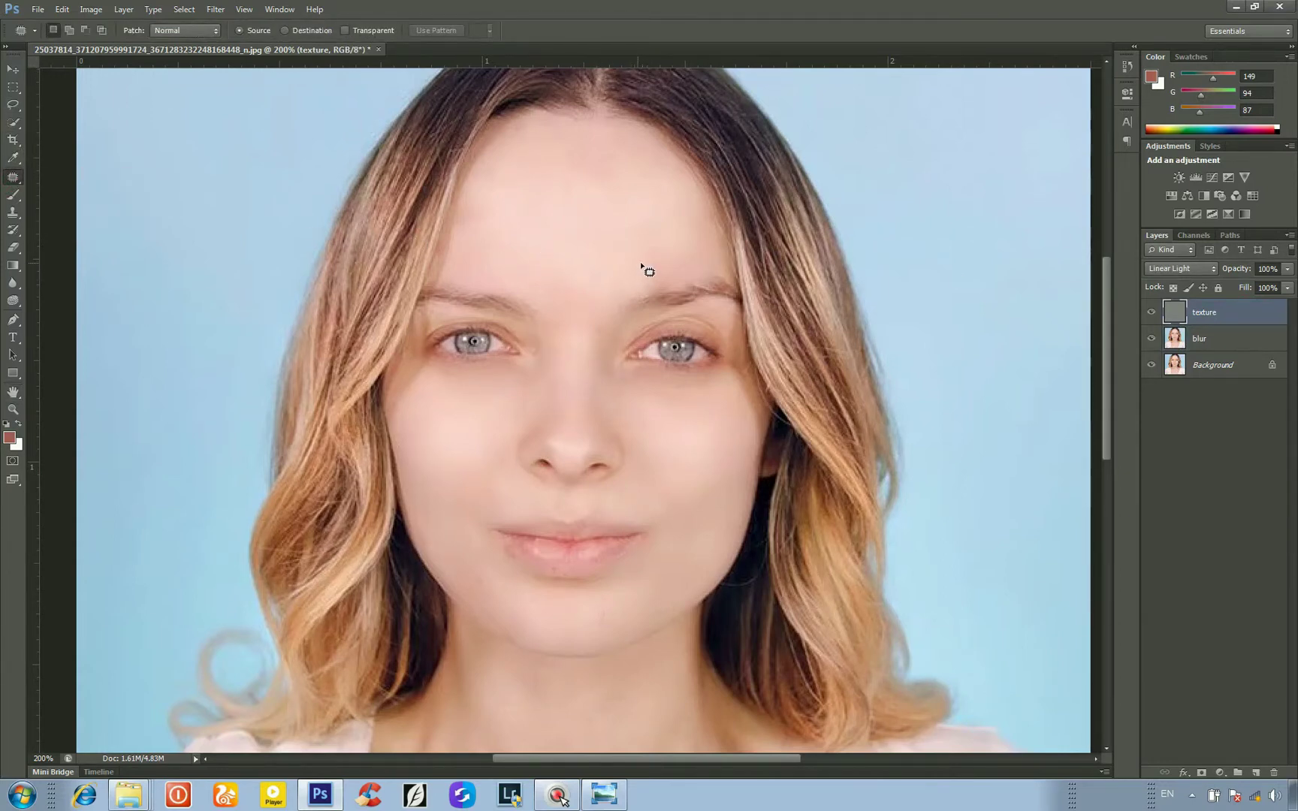
mouse_move(626, 258)
left_mouse_down()
mouse_move(681, 246)
mouse_move(716, 261)
mouse_move(652, 293)
mouse_move(621, 276)
mouse_move(653, 239)
mouse_move(569, 223)
left_mouse_up()
left_click_drag(667, 258, 584, 220)
key("ctrl+d")
mouse_move(644, 262)
left_mouse_down()
mouse_move(707, 268)
mouse_move(644, 291)
mouse_move(616, 264)
mouse_move(654, 261)
left_mouse_up()
key("ctrl+d")
- Hide and reshow the texture layer to compare the portrait with and without its fine skin detail
mouse_move(557, 794)
left_click(1152, 311)
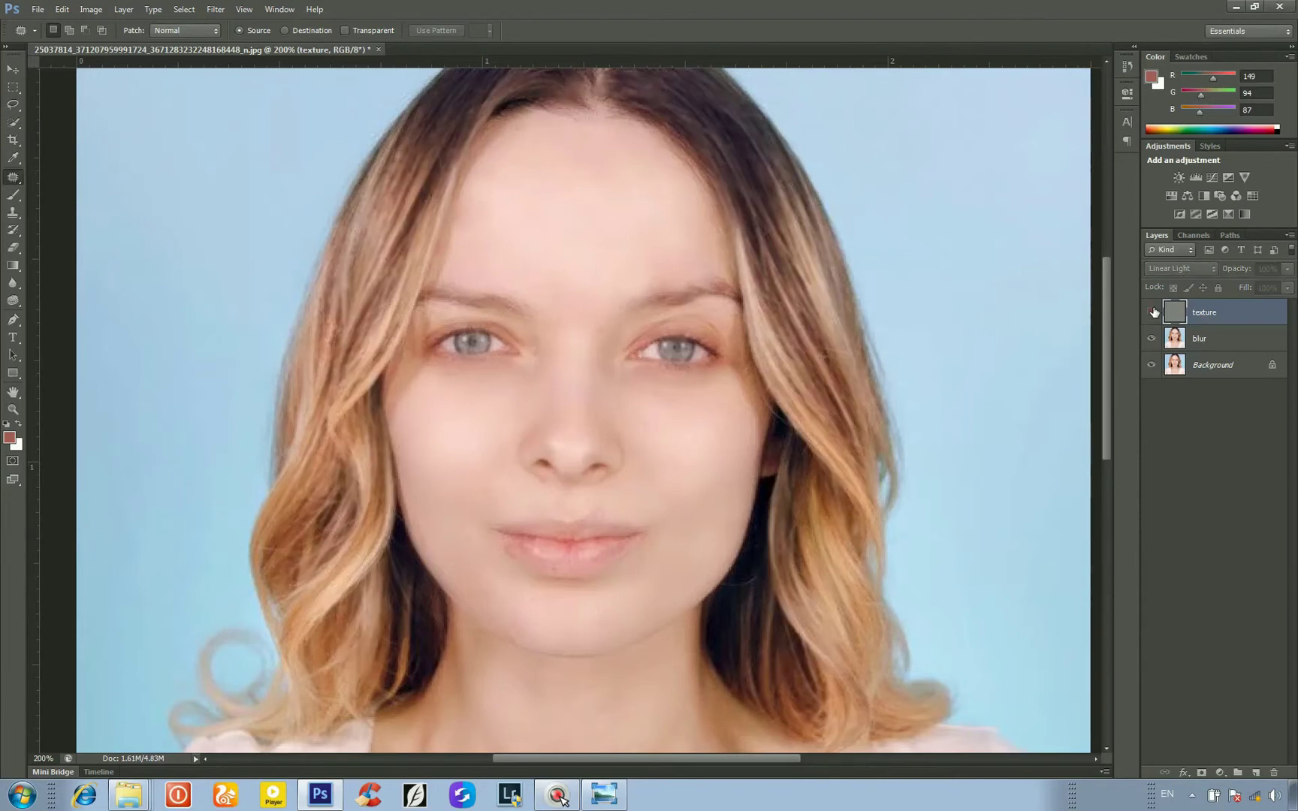
left_click(1153, 311)
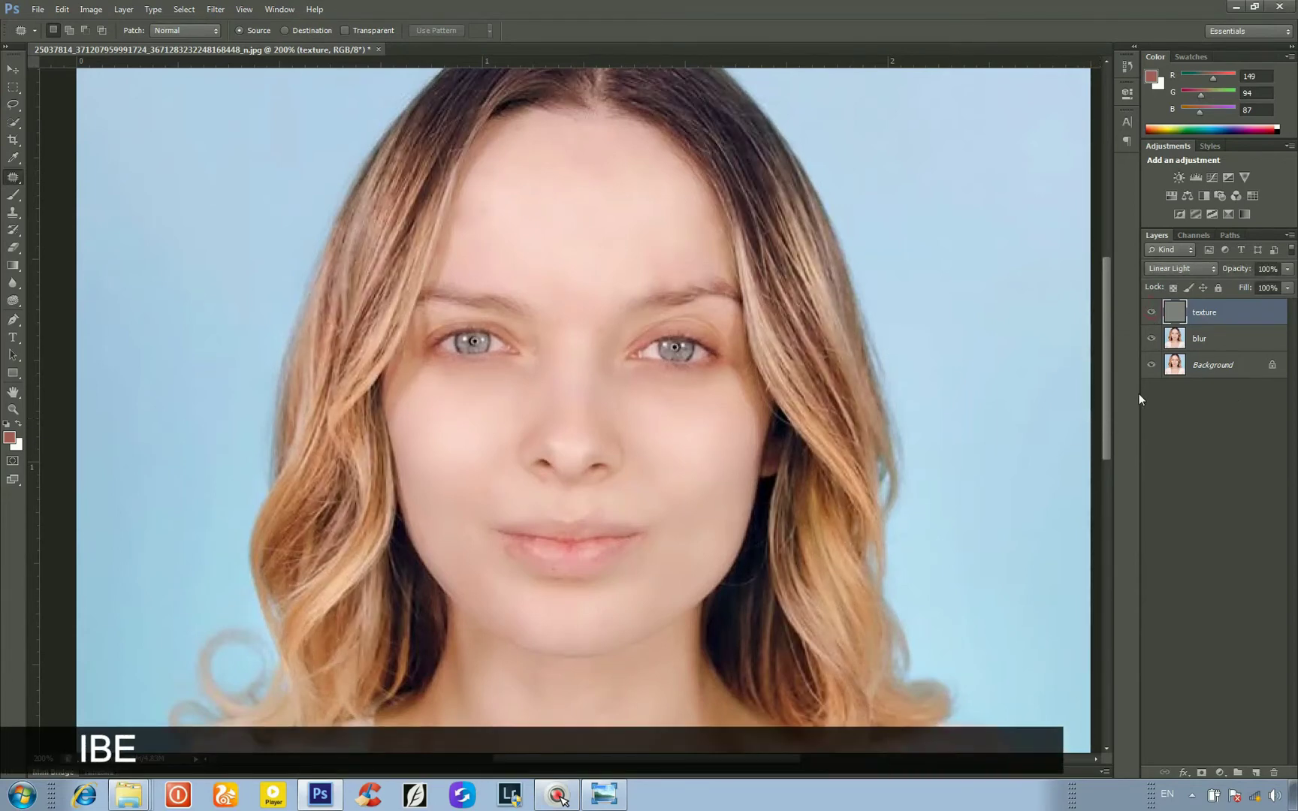
- Patch the uneven tone just above the inner eyebrow on the blur layer with neighbouring forehead skin and clear the selection
left_click(1209, 343)
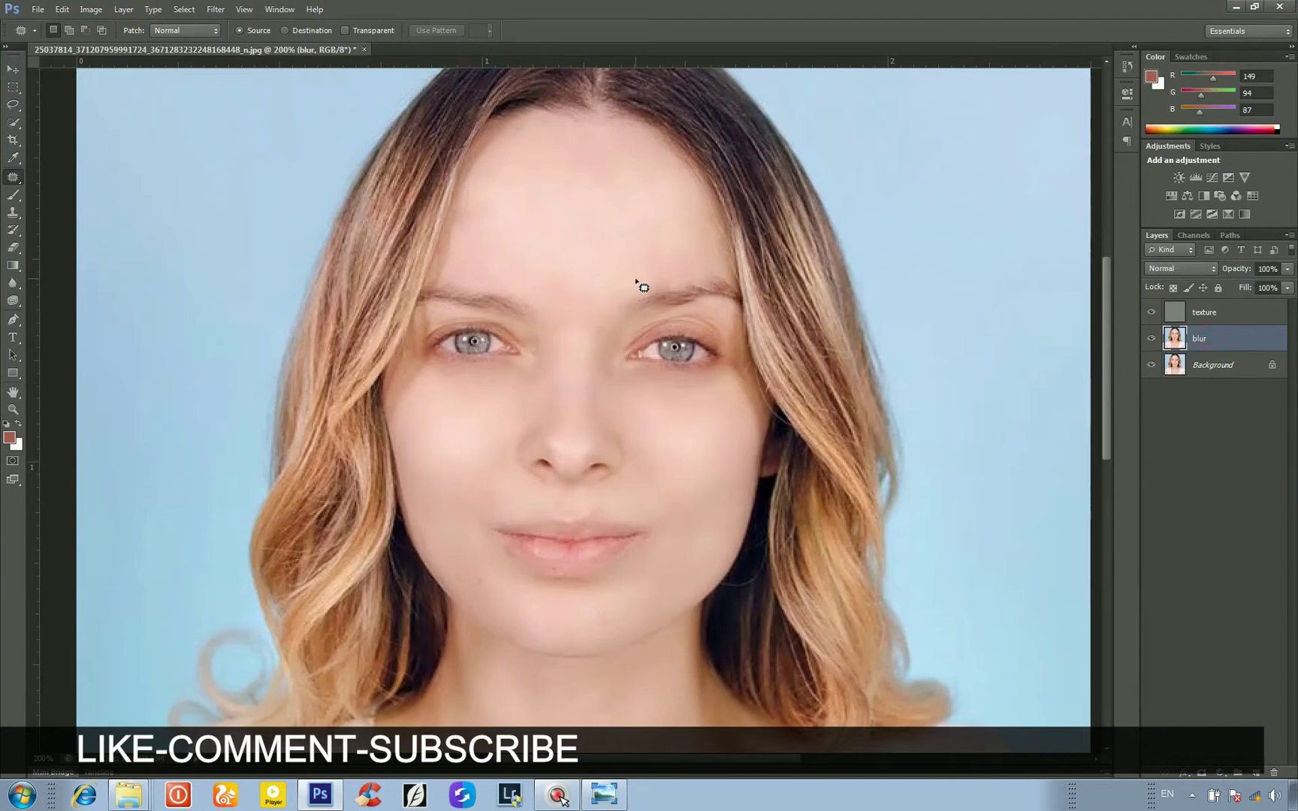
mouse_move(636, 278)
left_mouse_down()
mouse_move(666, 250)
mouse_move(694, 258)
mouse_move(701, 277)
mouse_move(646, 290)
mouse_move(637, 259)
mouse_move(660, 263)
mouse_move(574, 222)
mouse_move(594, 275)
left_mouse_up()
left_click(594, 271)
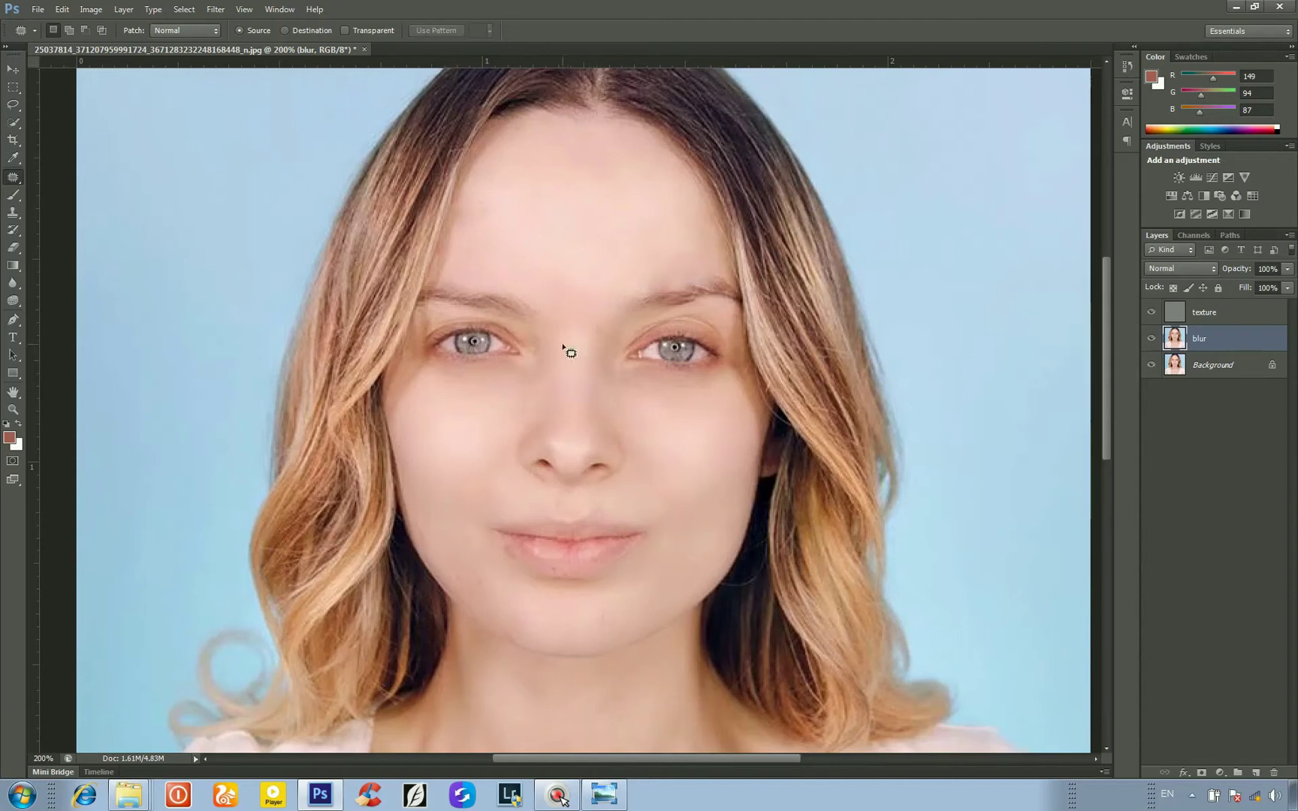
- Patch the blur layer between the eyebrows and along the upper forehead with skin from the middle of the forehead
mouse_move(558, 333)
left_mouse_down()
mouse_move(532, 291)
mouse_move(546, 273)
mouse_move(577, 336)
mouse_move(549, 322)
mouse_move(604, 239)
mouse_move(587, 336)
mouse_move(564, 320)
mouse_move(583, 245)
left_mouse_up()
left_click(604, 238)
left_click(588, 224)
mouse_move(517, 138)
left_mouse_down()
mouse_move(613, 144)
mouse_move(620, 159)
mouse_move(592, 182)
mouse_move(511, 163)
mouse_move(513, 128)
mouse_move(541, 127)
mouse_move(570, 208)
left_mouse_up()
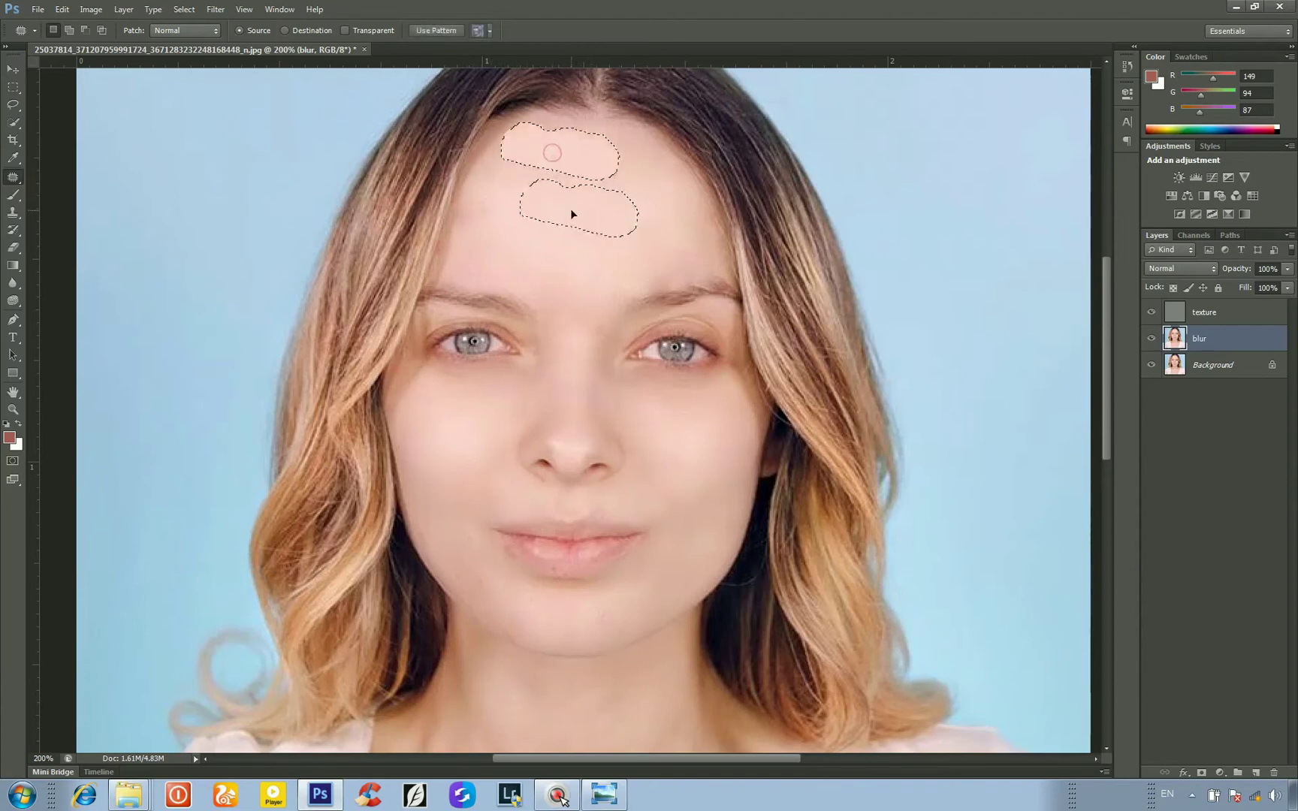
left_click(572, 214)
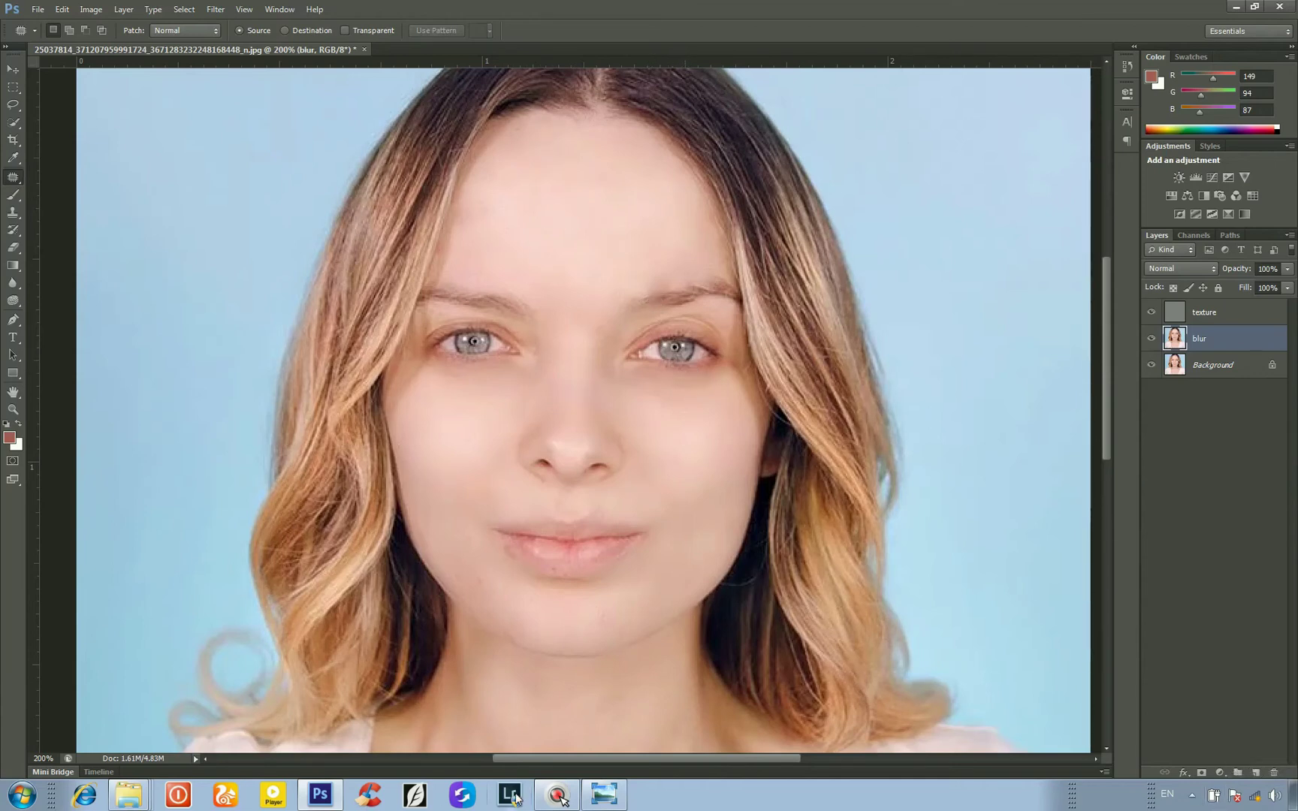
- Group the texture and blur layers together above the Background layer
key("ctrl+minus")
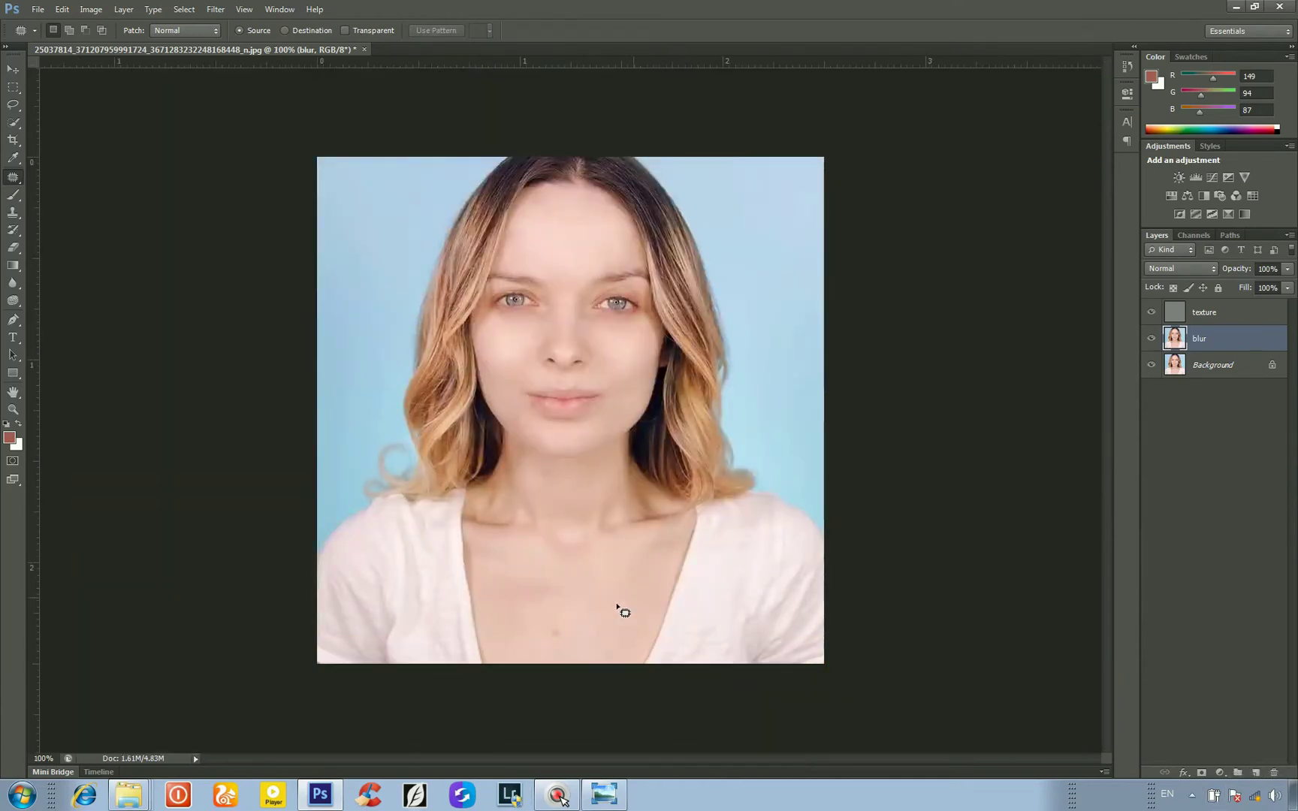
left_click(1234, 311)
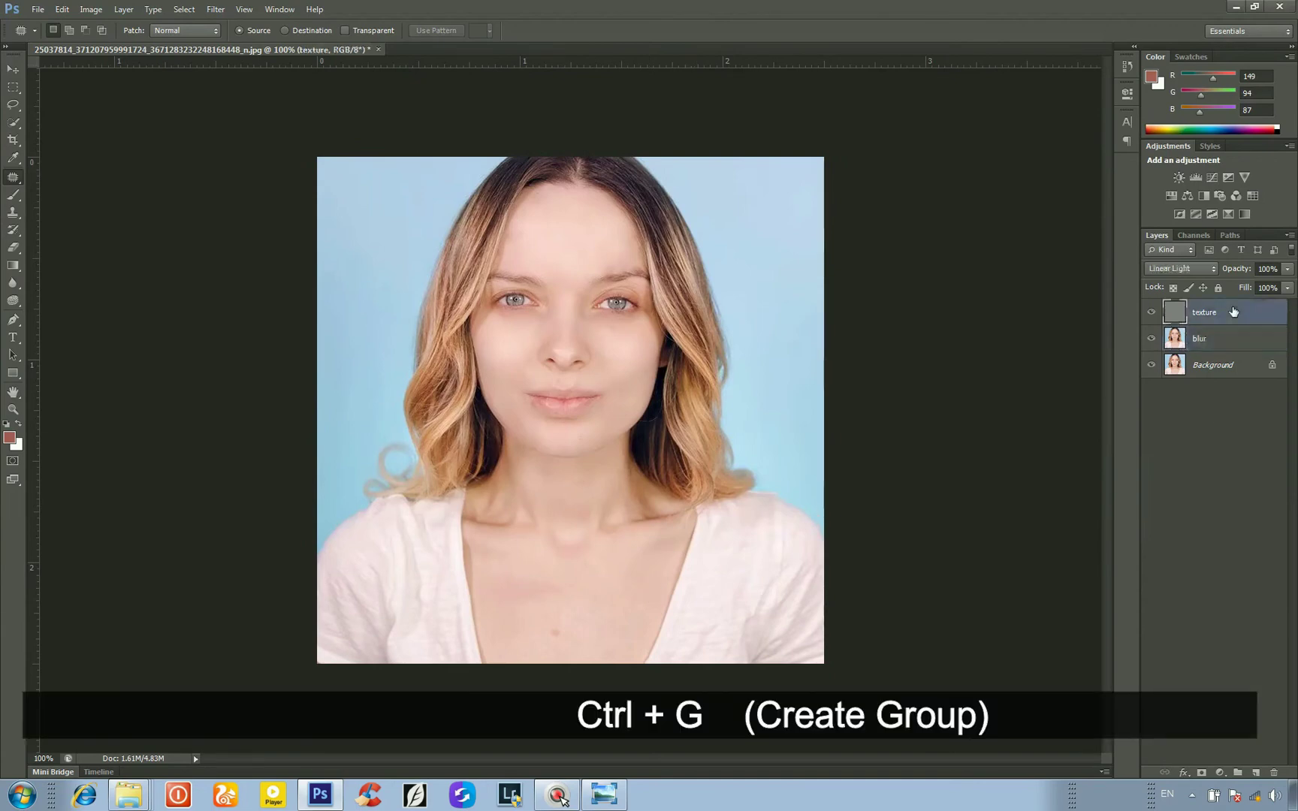
left_click(1249, 338, "shift")
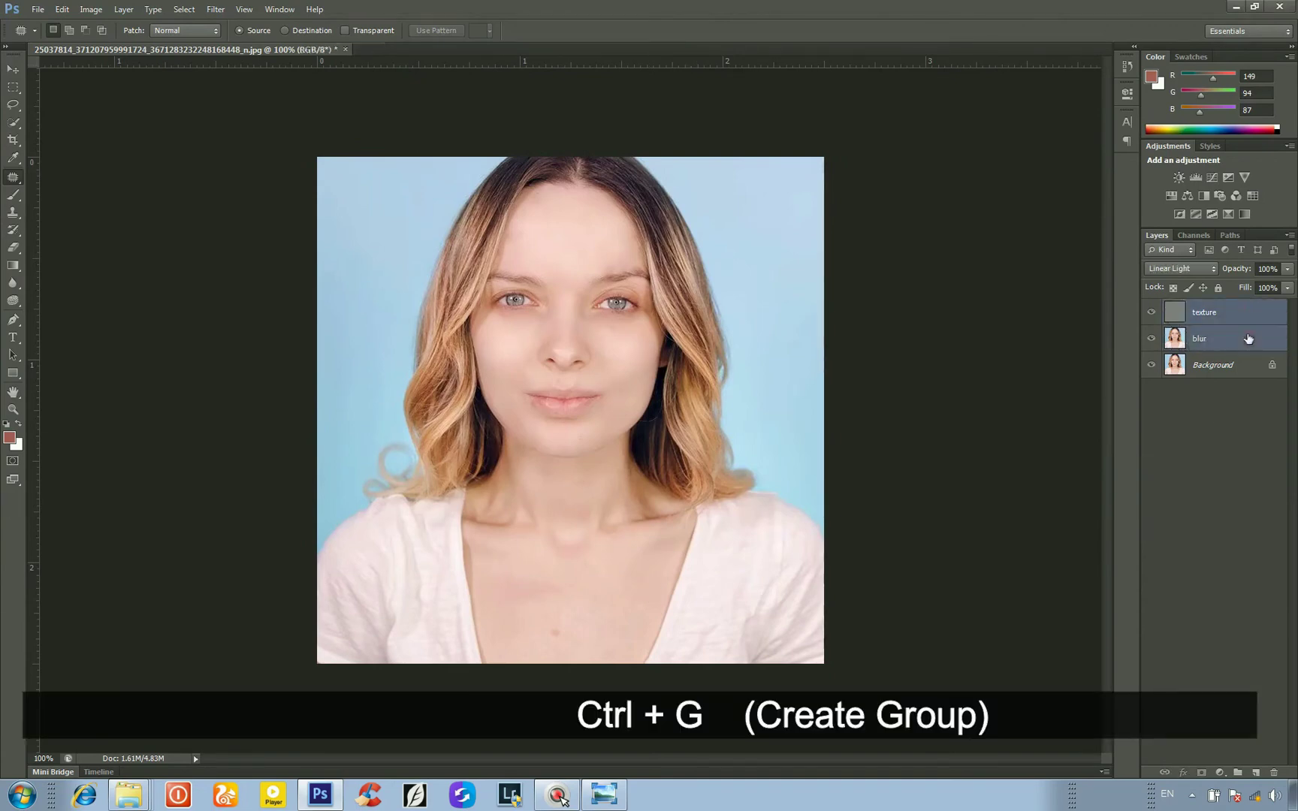
key("ctrl+g")
- Hide and reshow the layer group to compare the original portrait with the retouched one
left_click(1151, 308)
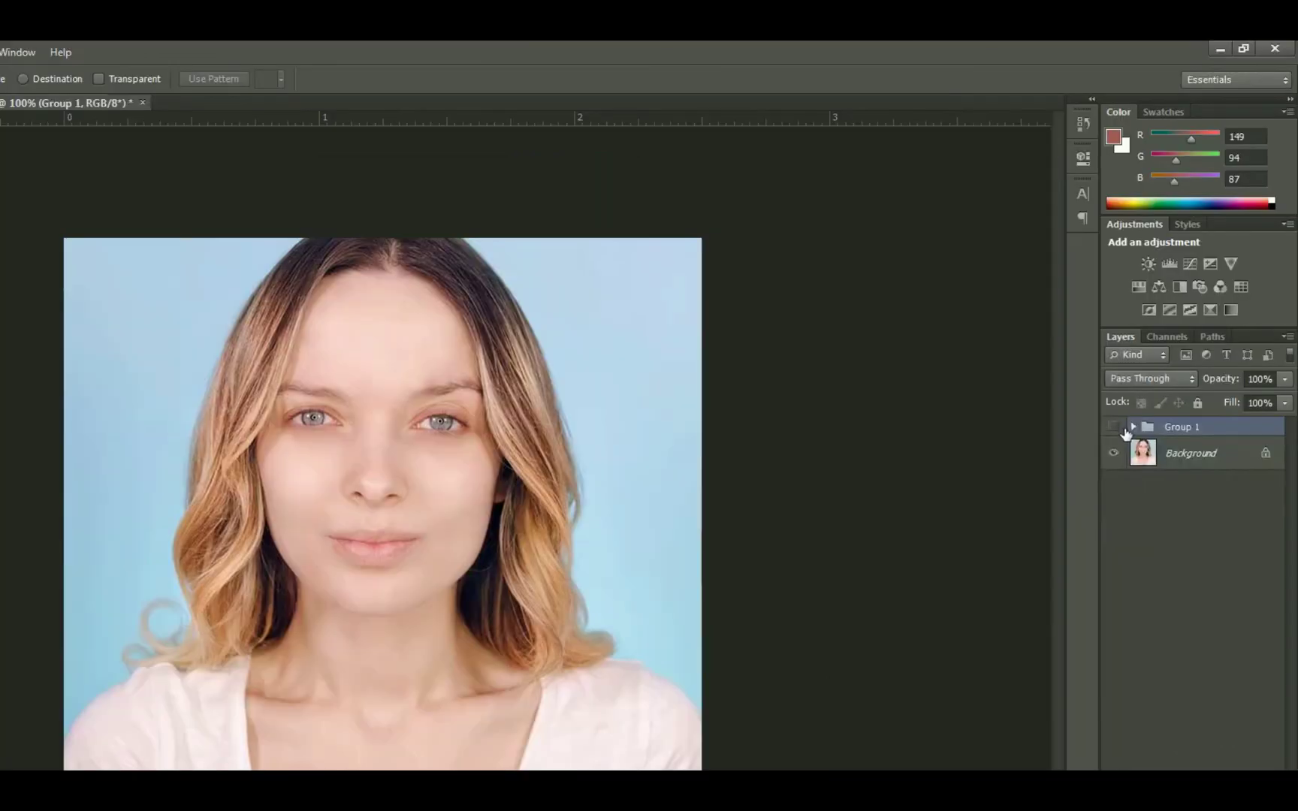
left_click(1121, 427)
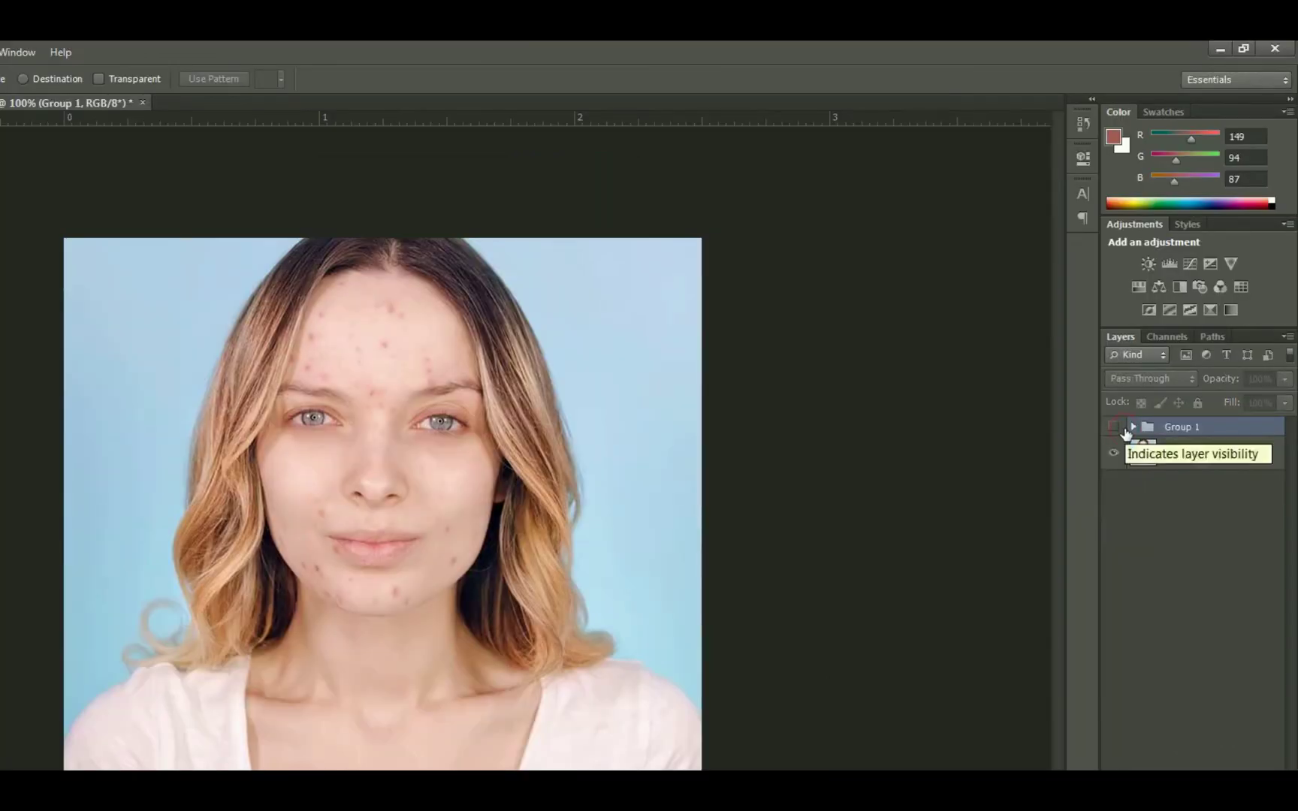
left_click(1115, 428)
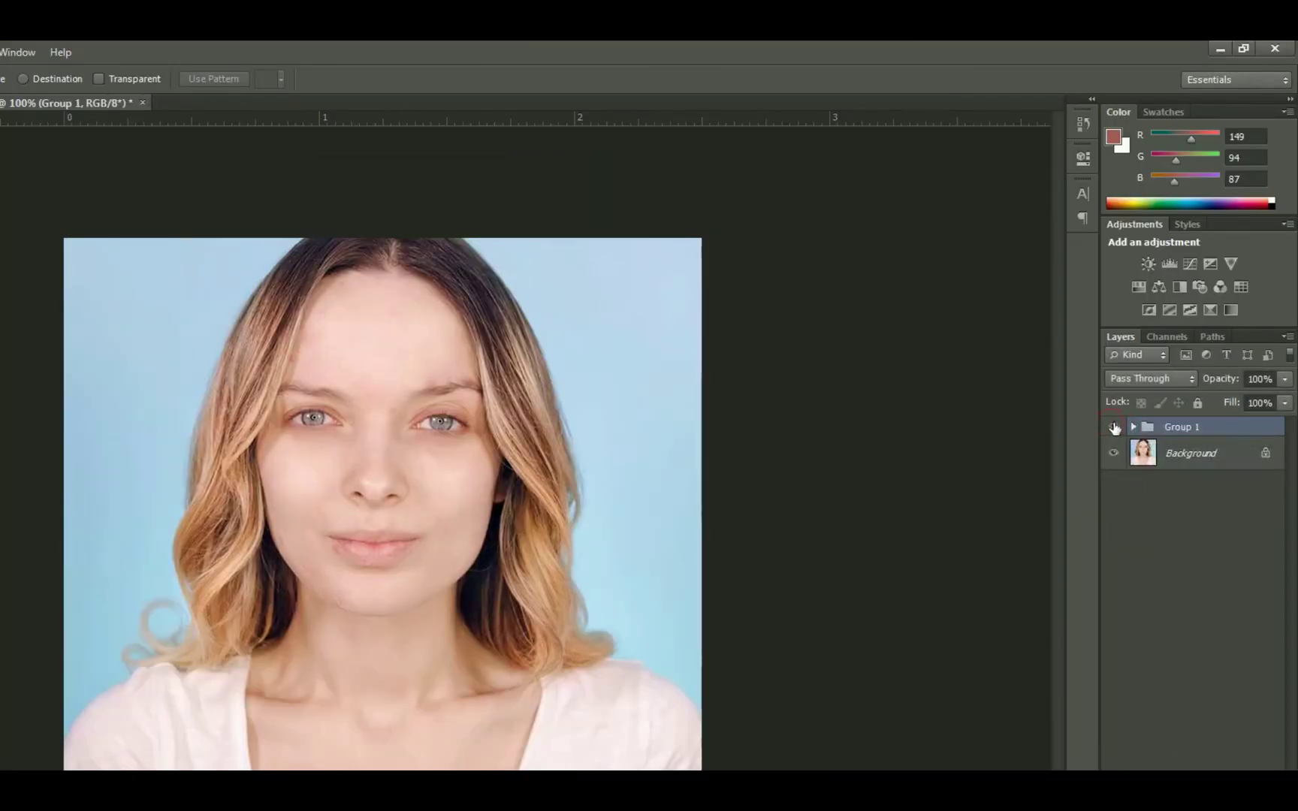